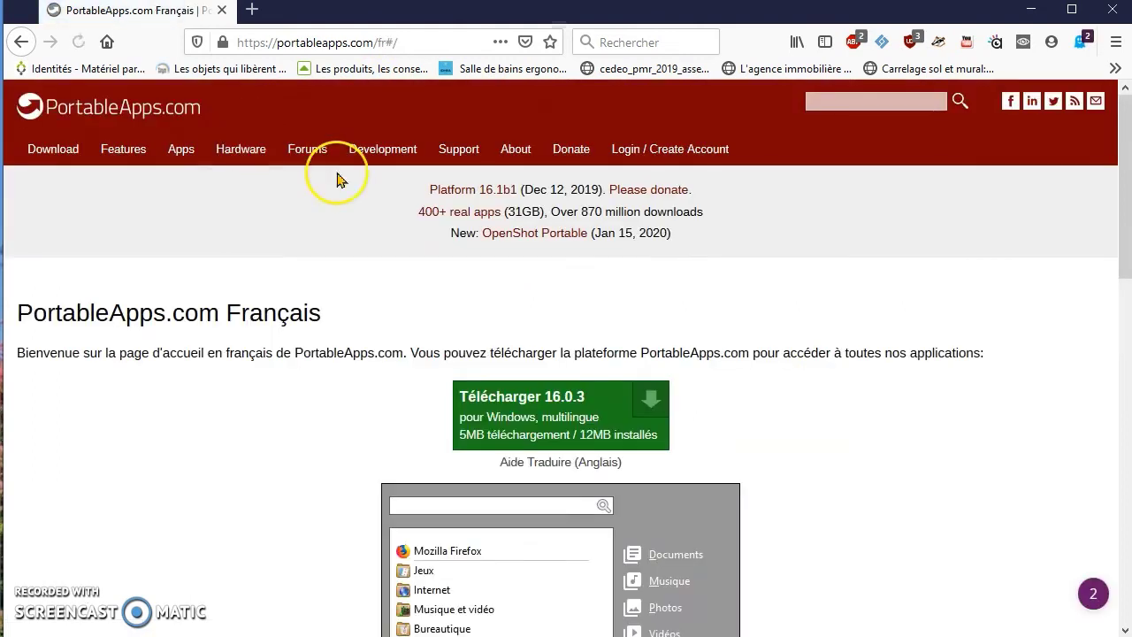
# Download the PortableApps.com Platform 16.0.3 setup file from the French page and save it
pyautogui.scroll(-2, 223, 391)
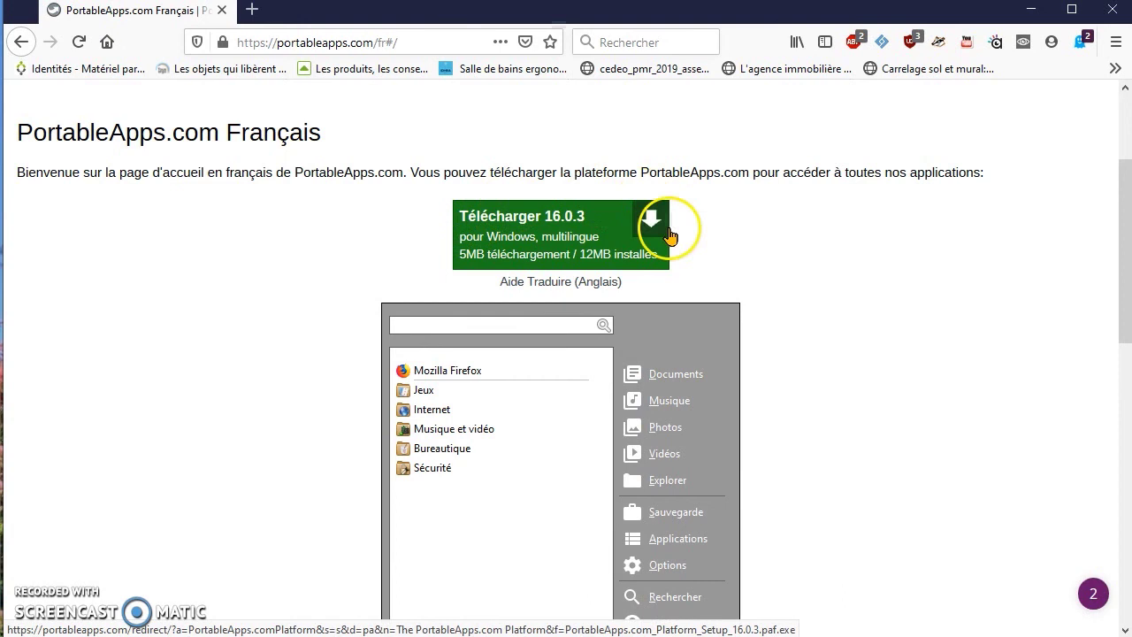
pyautogui.moveTo(574, 171); pyautogui.dragTo(727, 172)
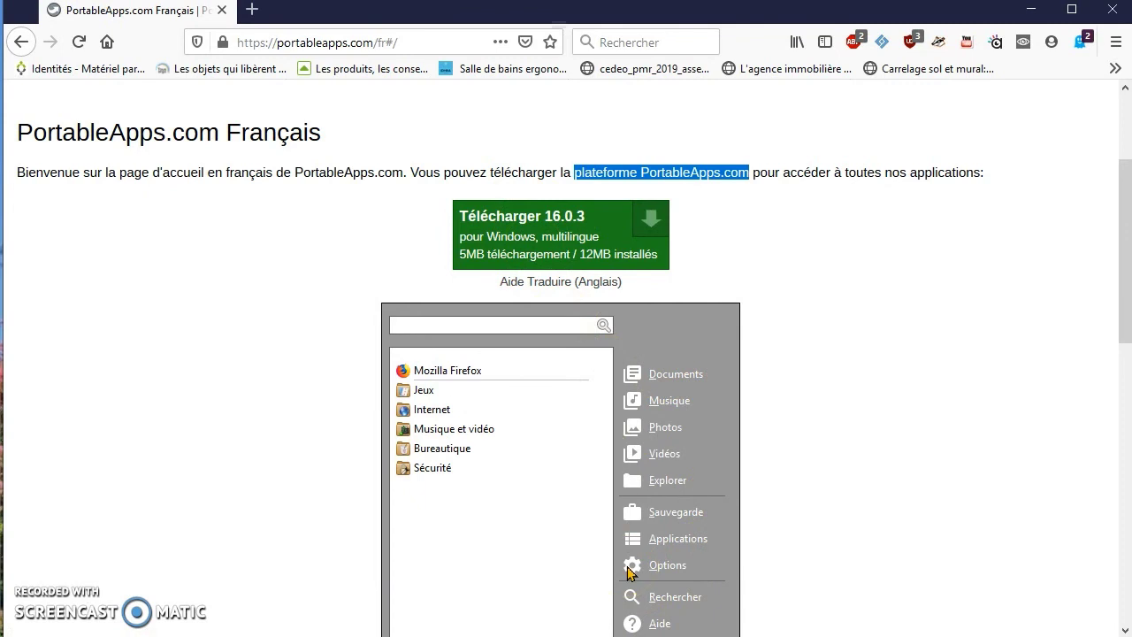
pyautogui.click(544, 240)
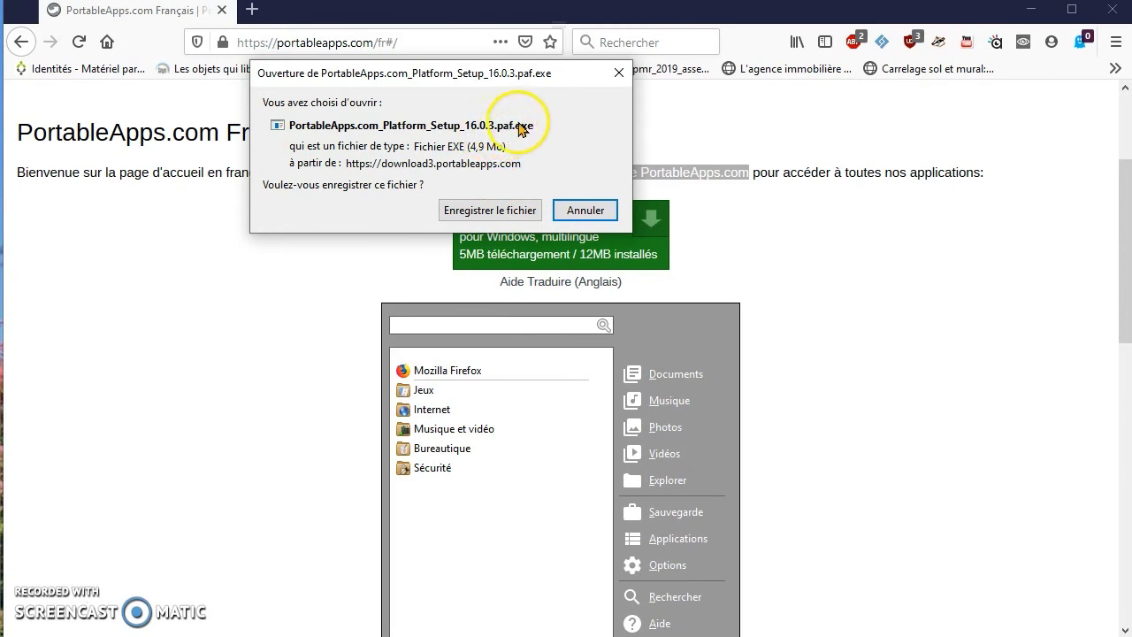
pyautogui.click(491, 210)
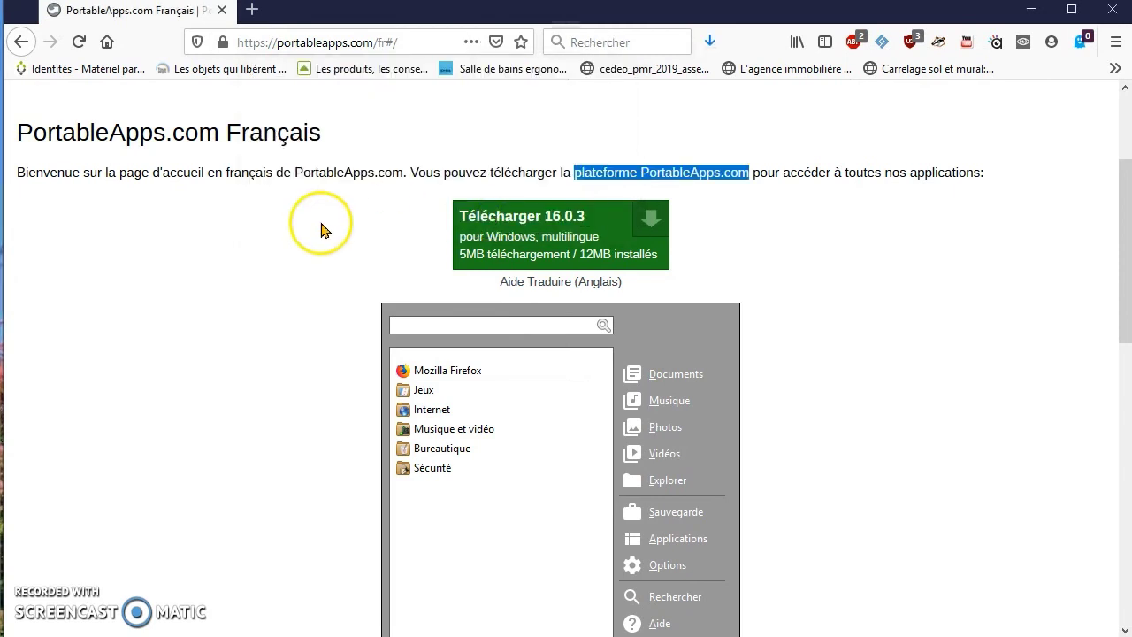
# Run the downloaded PortableApps.com_Platform_Setup_16.0.3.paf.exe installer with Français as its language
pyautogui.click(716, 46)
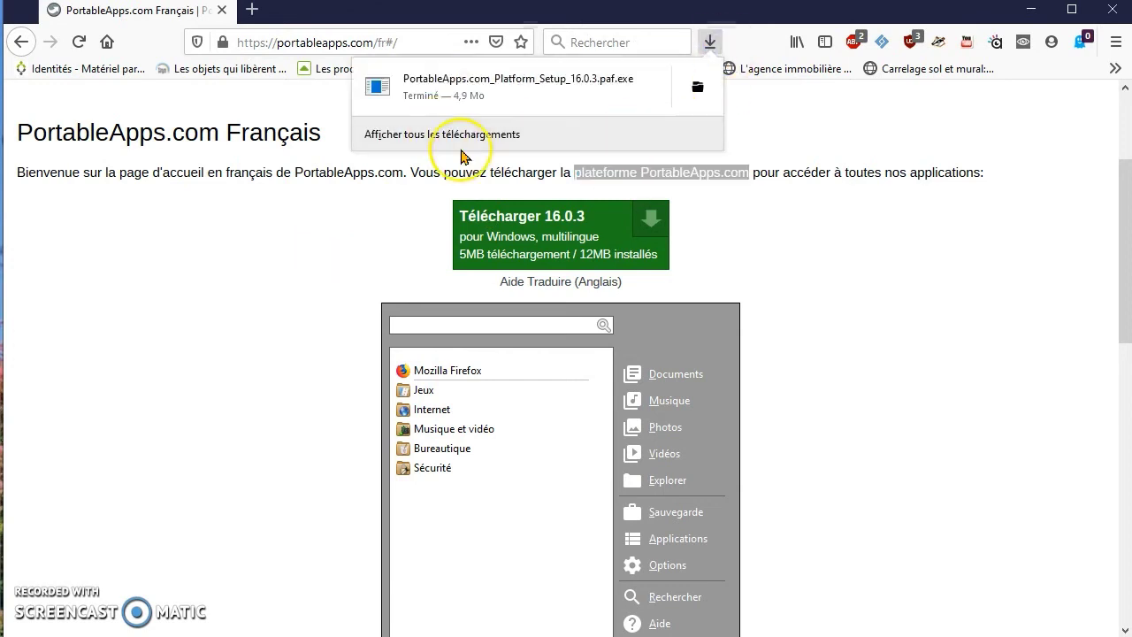
pyautogui.click(462, 99)
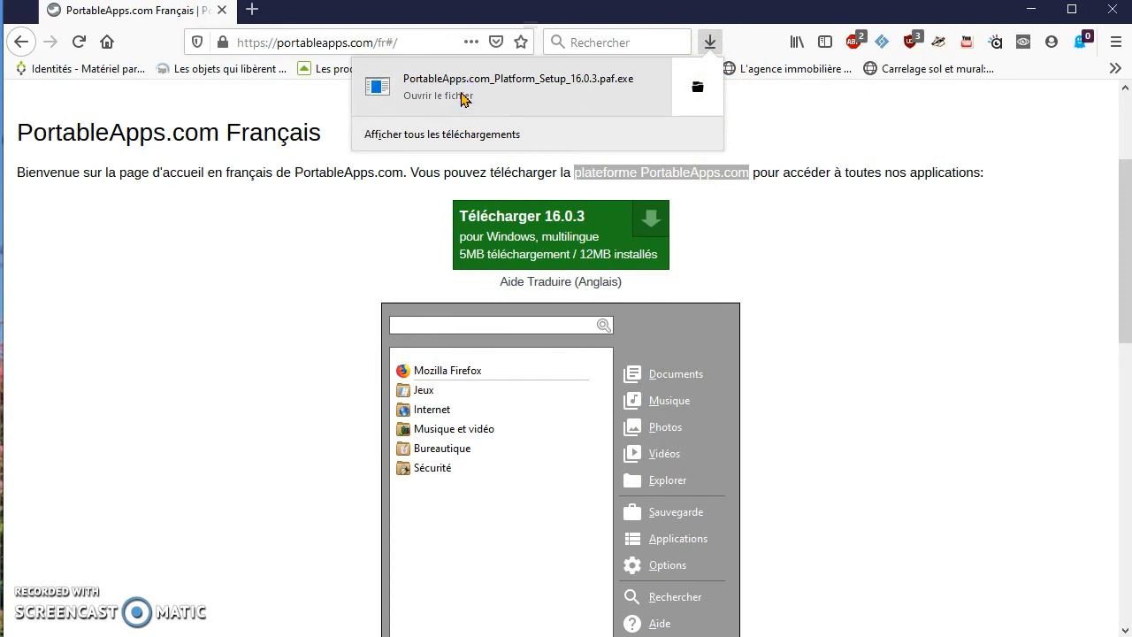
pyautogui.click(487, 96)
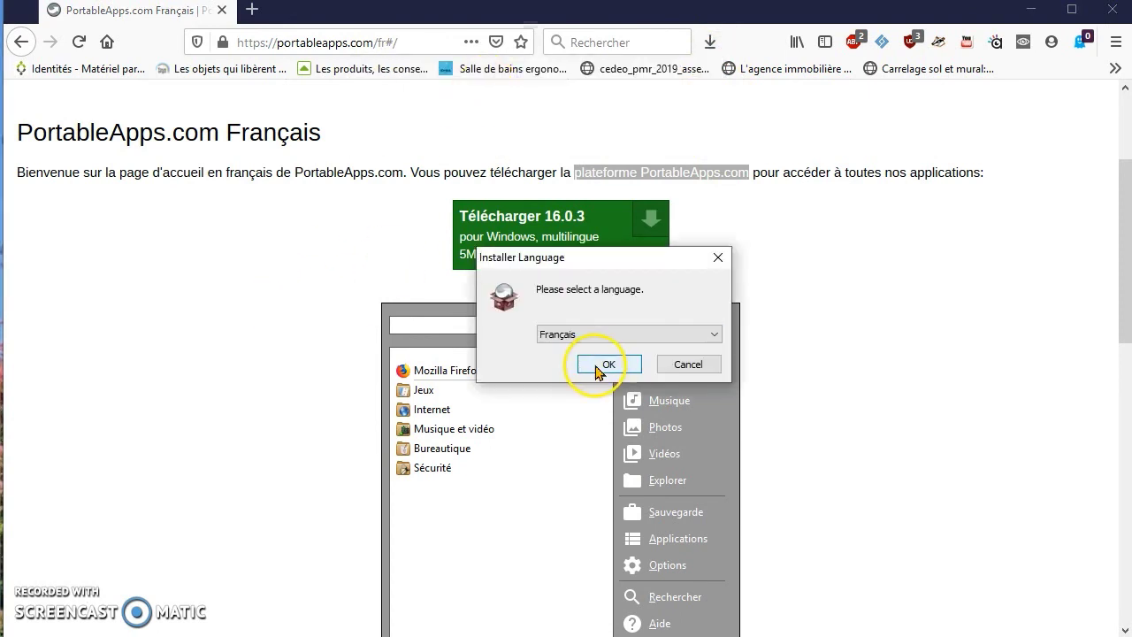
pyautogui.click(610, 365)
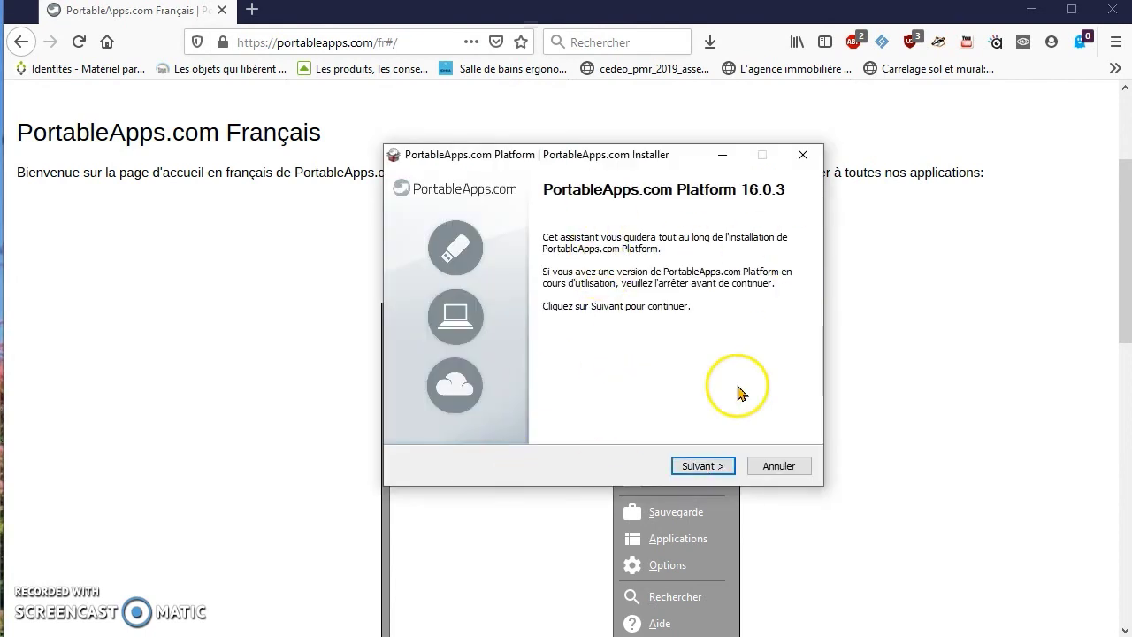
# Read and accept the installer's user licence and choose Nouvelle Installation as the installation type
pyautogui.click(713, 468)
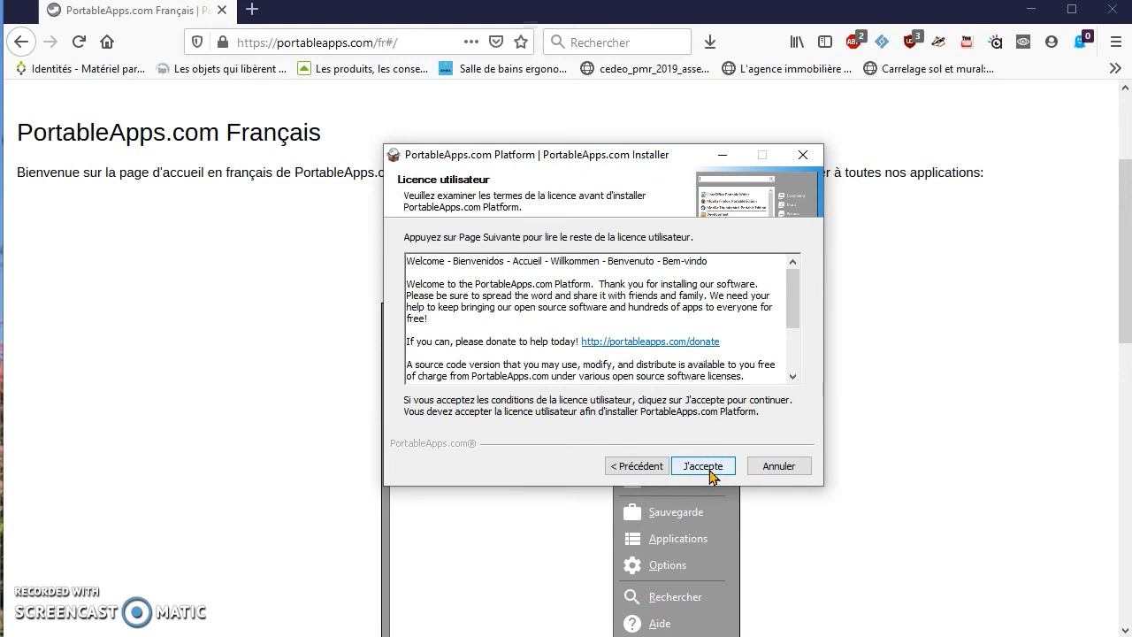
pyautogui.moveTo(798, 311); pyautogui.dragTo(791, 365)
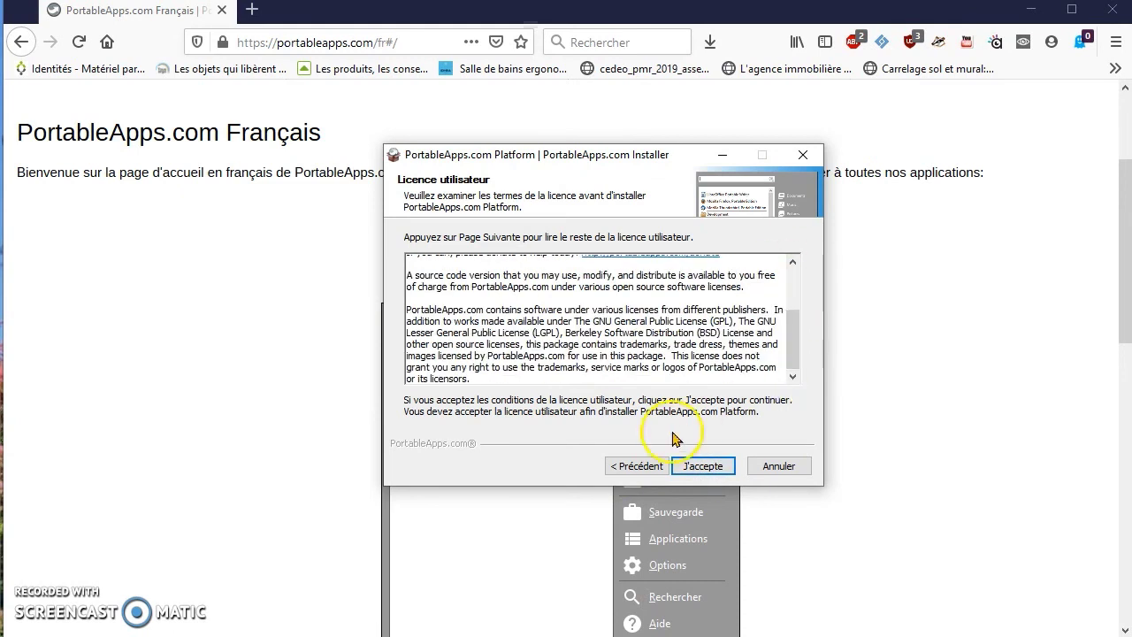
pyautogui.click(703, 466)
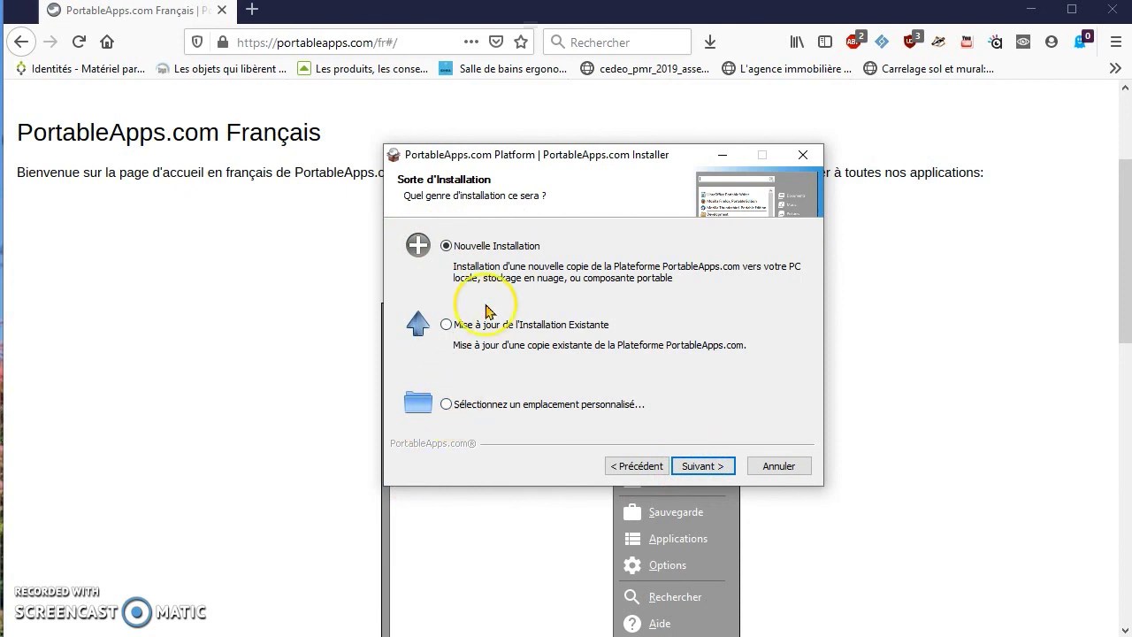
pyautogui.click(703, 466)
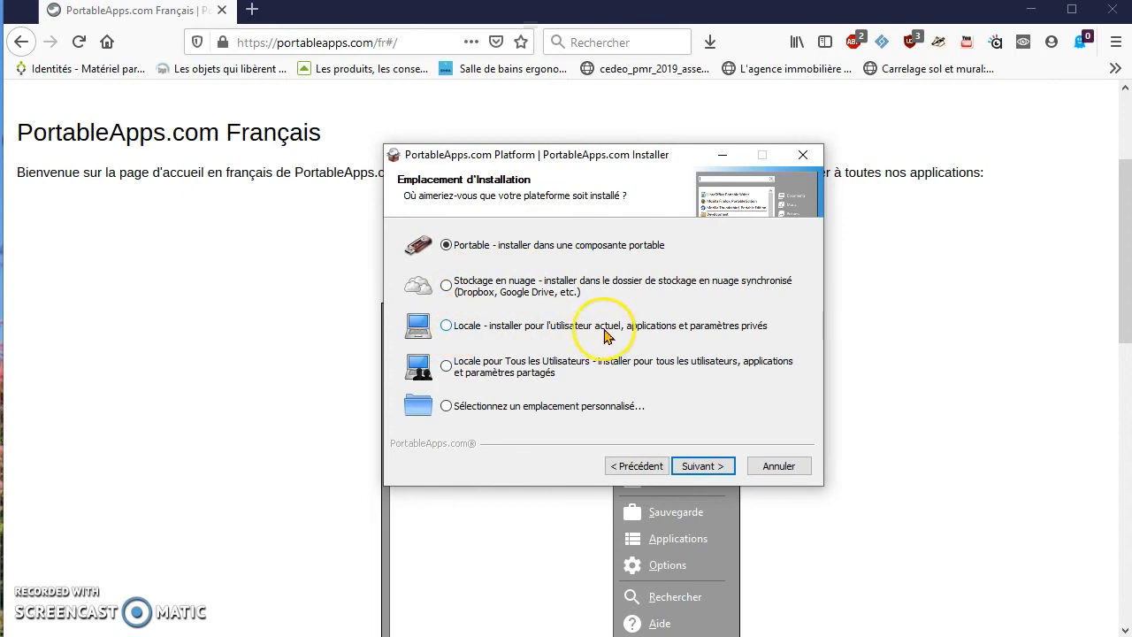
# Install the platform as Locale for the current user, in the proposed Windows user folder
pyautogui.click(532, 328)
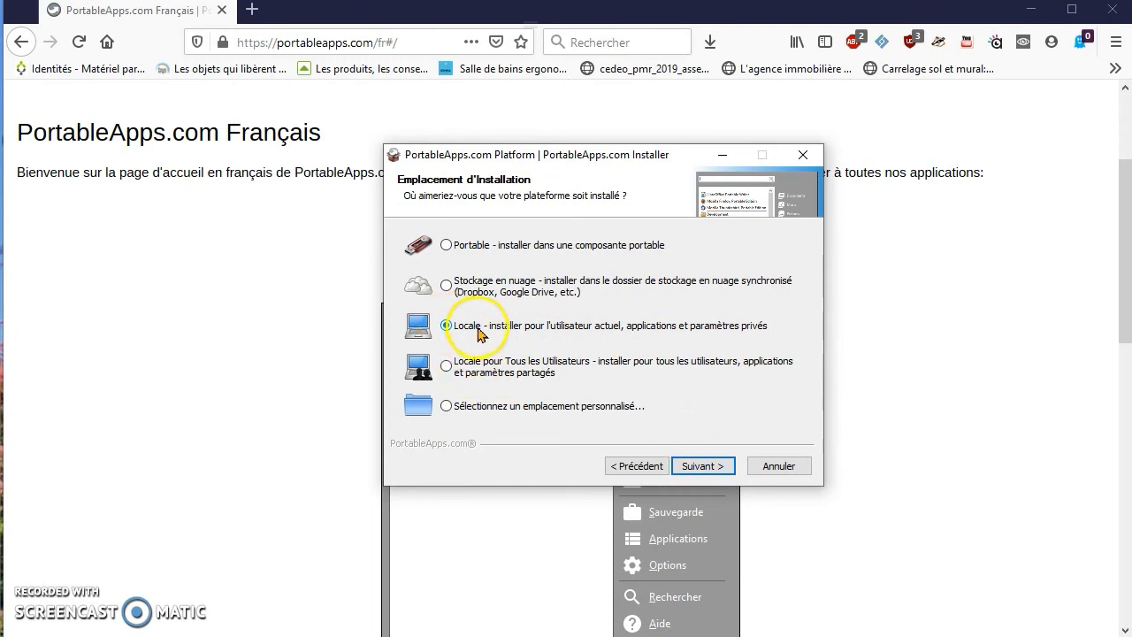
pyautogui.click(704, 467)
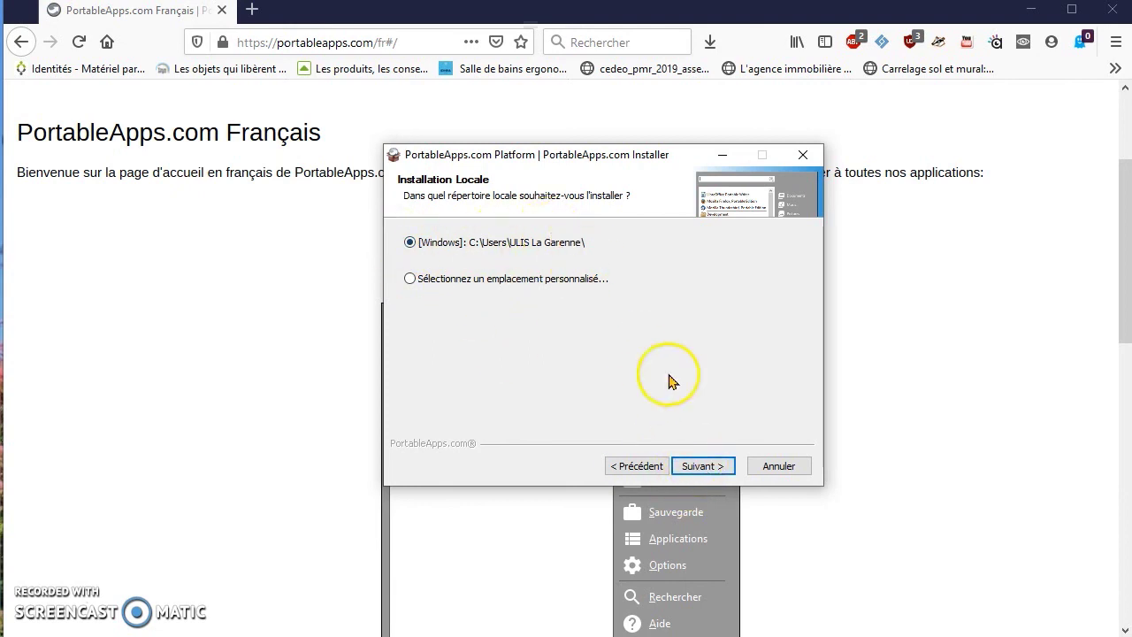
pyautogui.click(690, 465)
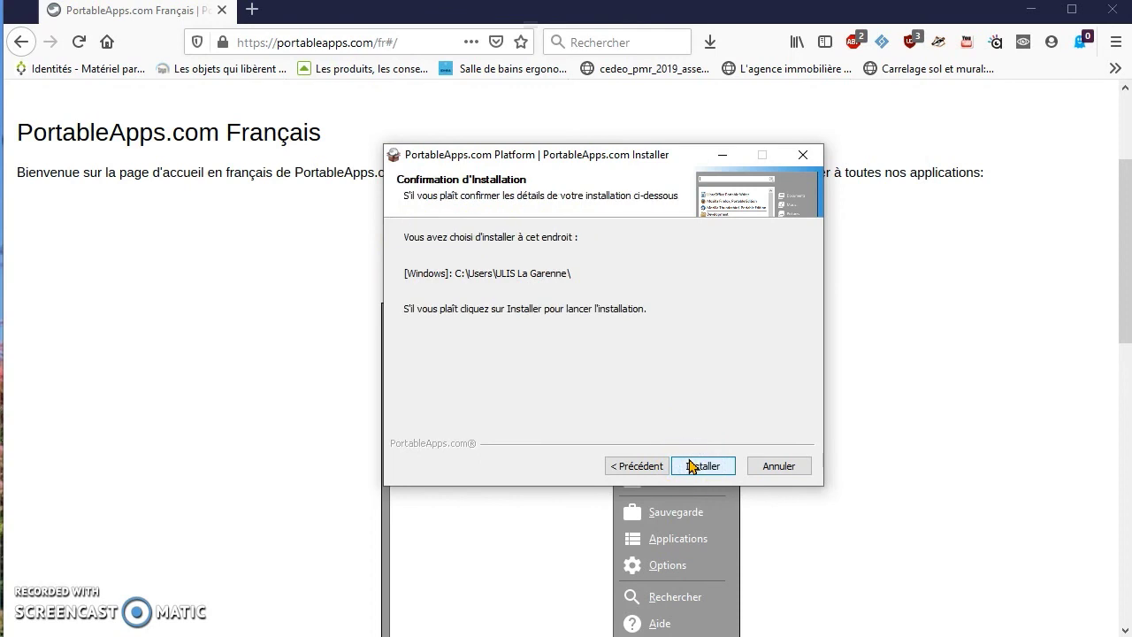
pyautogui.click(693, 469)
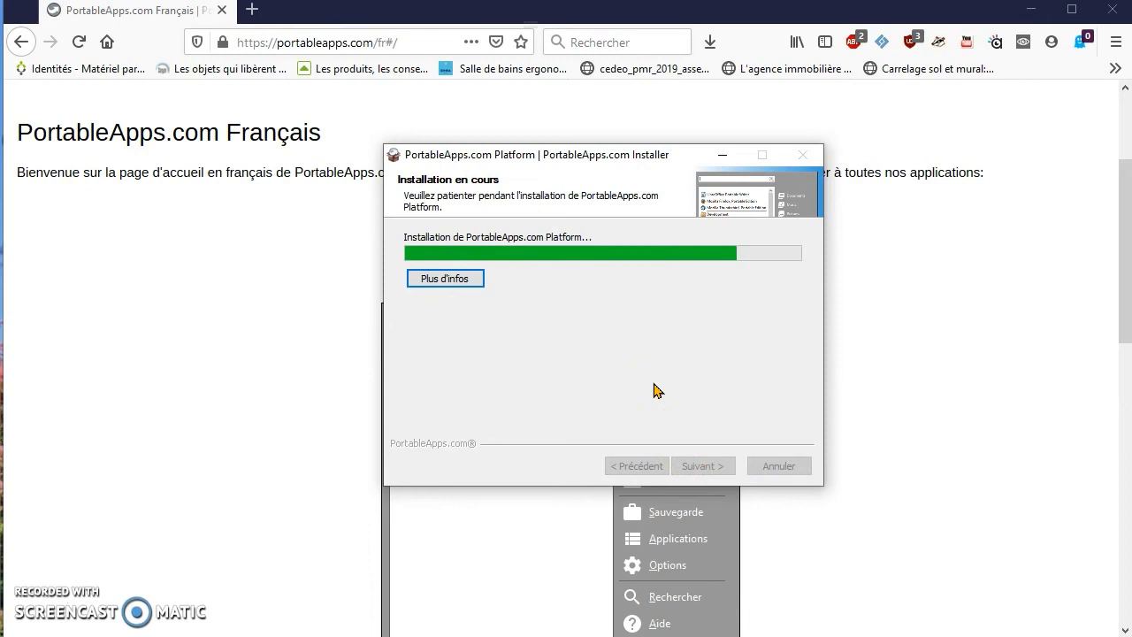
# Close the browser and finish the installer, keeping the platform launch and shortcut creation options enabled
pyautogui.click(703, 467)
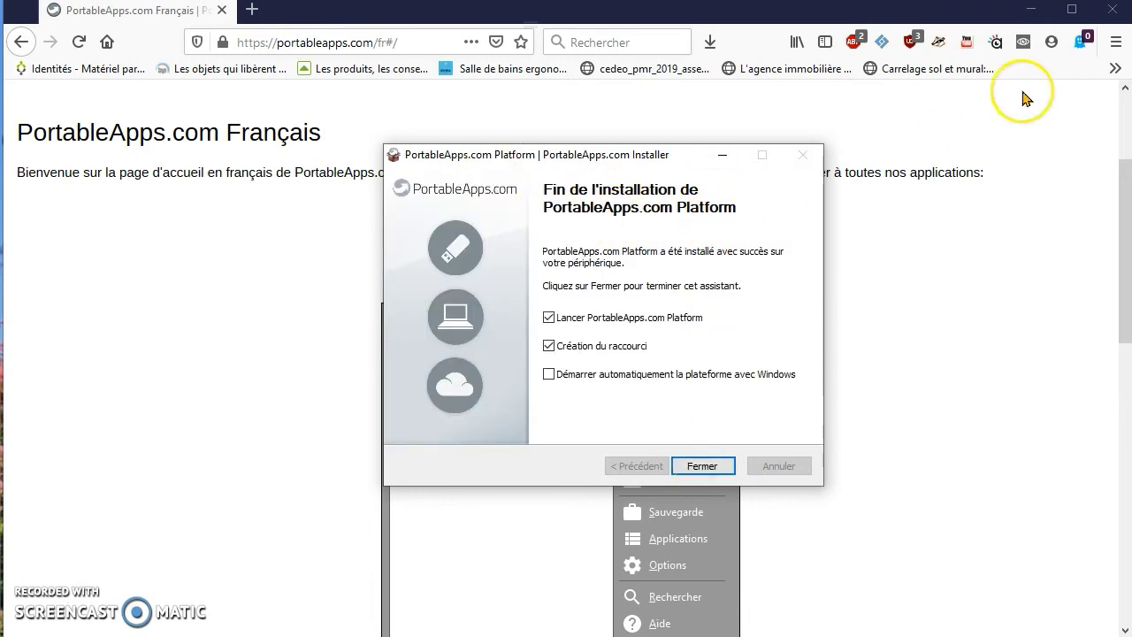
pyautogui.click(1112, 13)
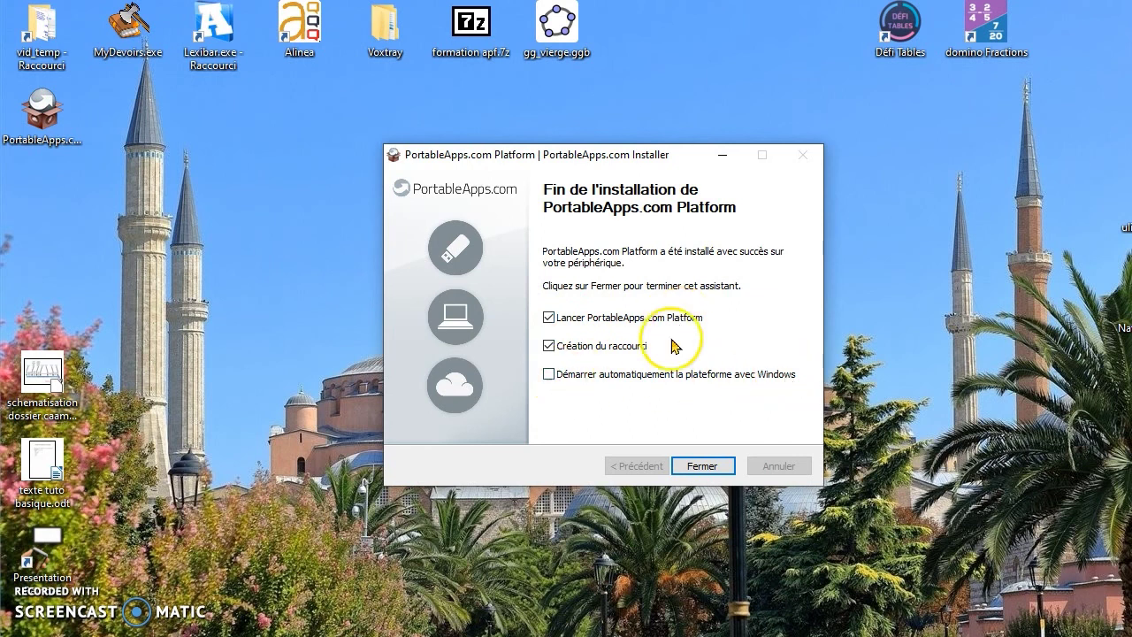
pyautogui.click(697, 466)
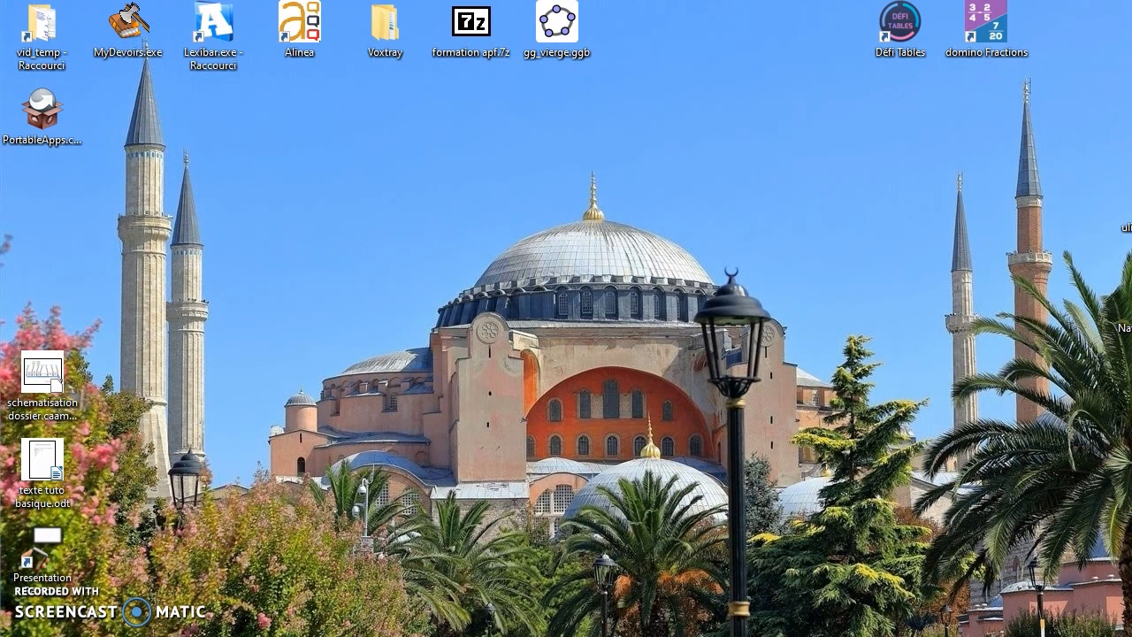
# Remove the PortableApps.com setup file from its place on the desktop
pyautogui.click(40, 115)
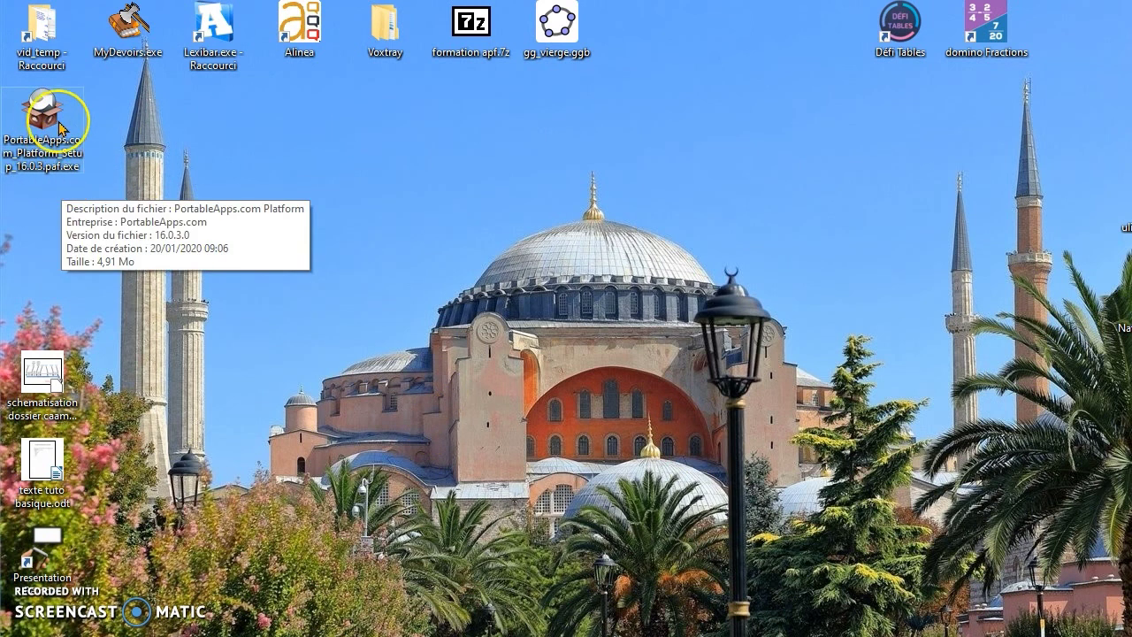
pyautogui.moveTo(38, 108); pyautogui.dragTo(1119, 382)
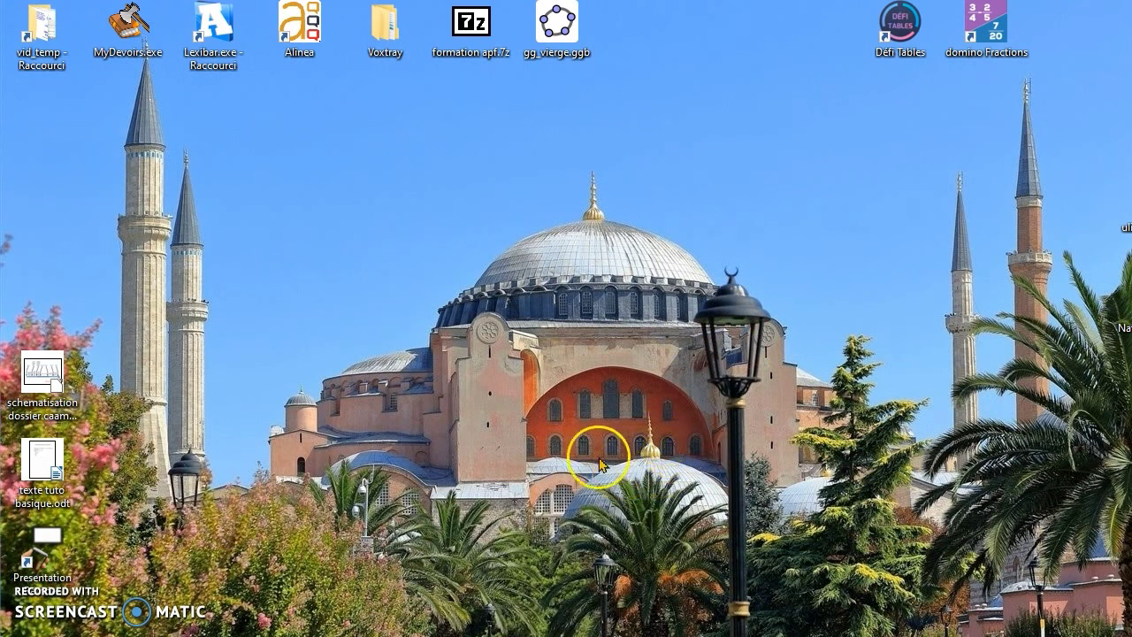
# Search Windows for "port", launch PortableApps.com Platform, and dismiss its Quoi de neuf window
pyautogui.click(227, 632)
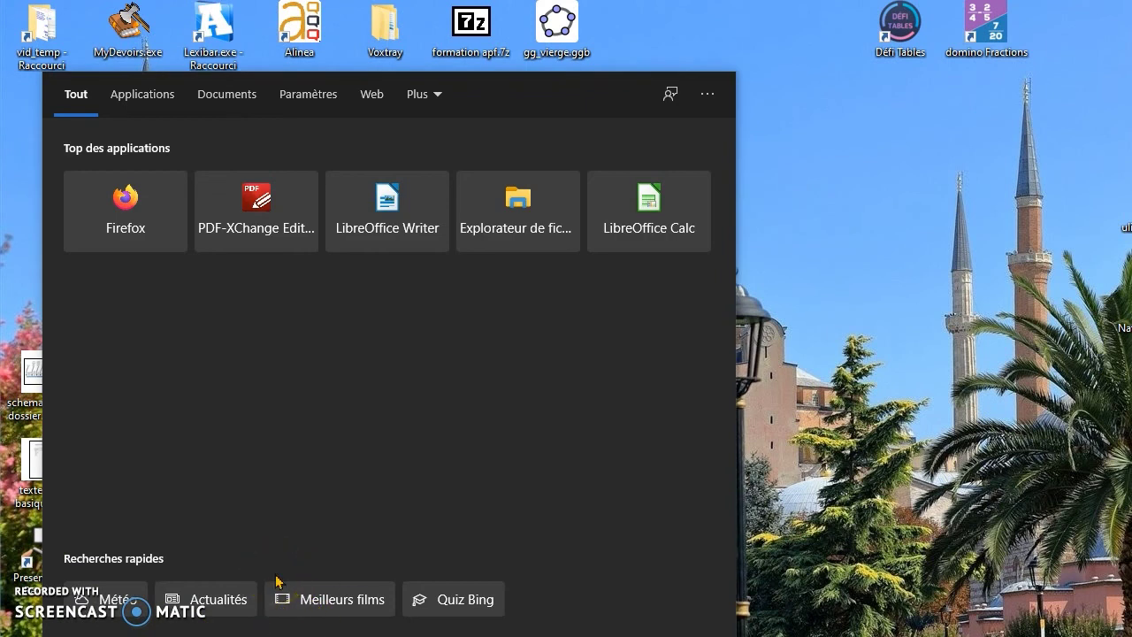
pyautogui.write('port')
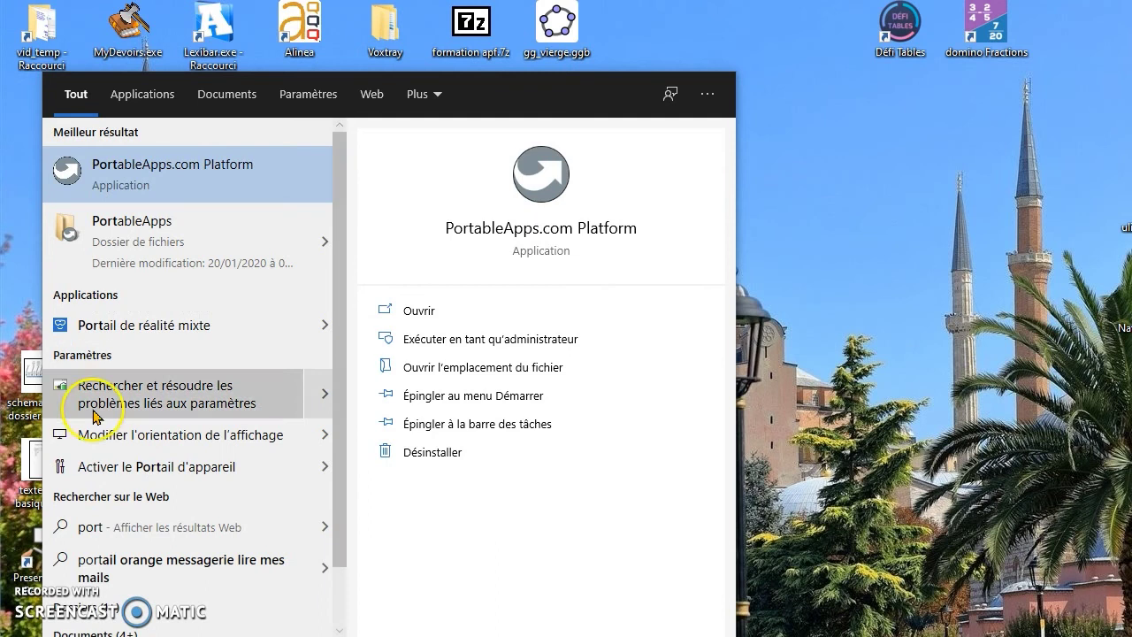
pyautogui.click(214, 170)
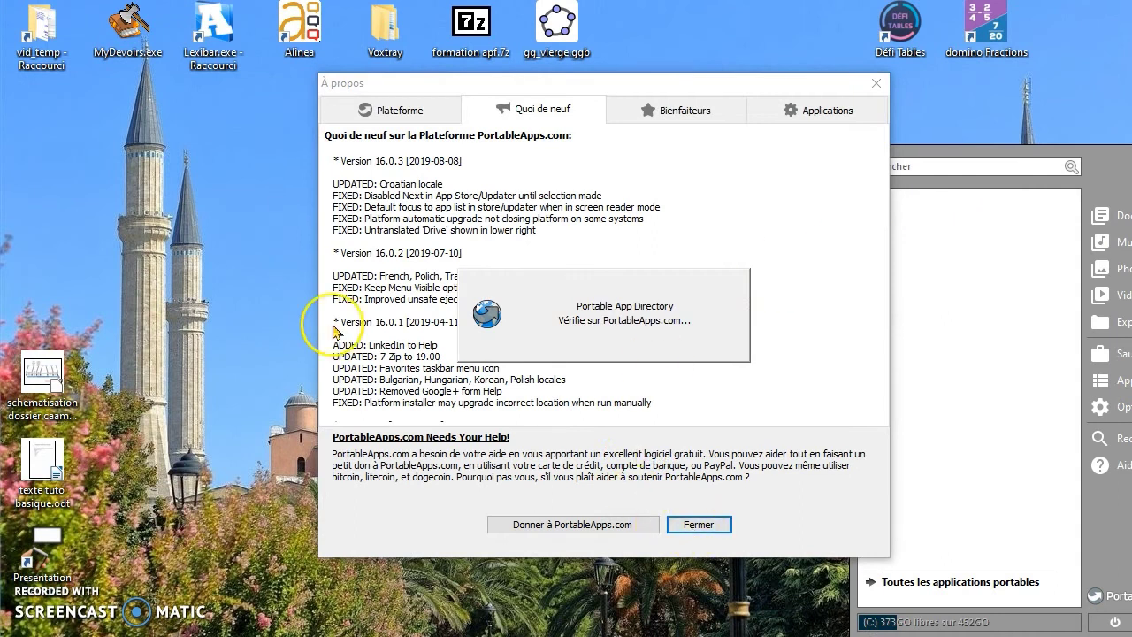
pyautogui.click(708, 525)
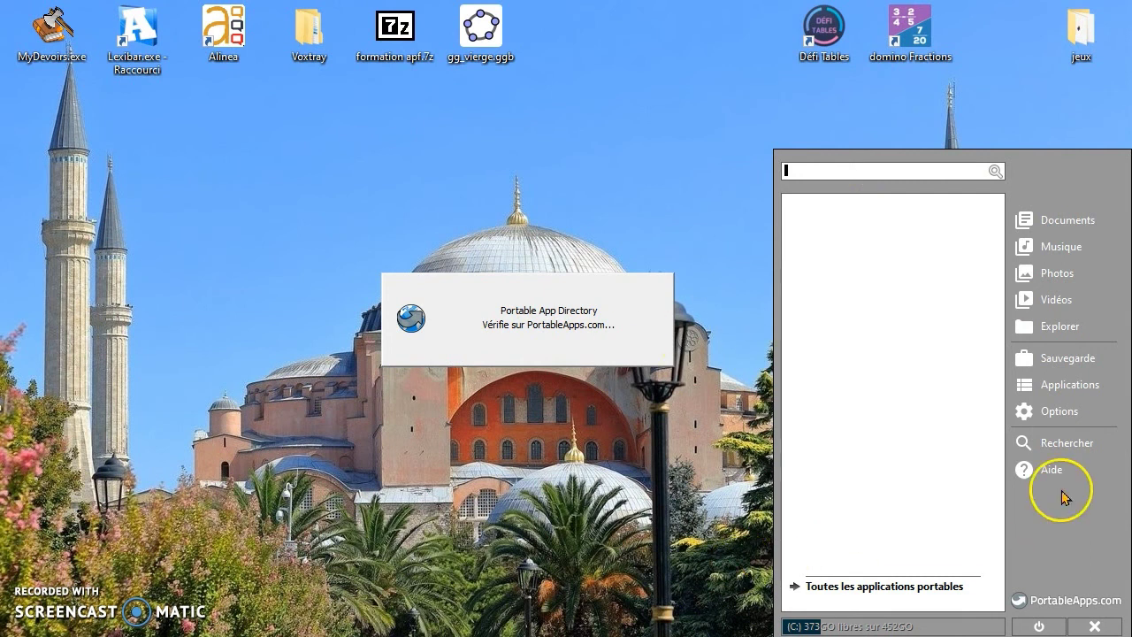
# Open the platform's options, cancel the Portable App Directory, and enable Utiliser les gros caractères
pyautogui.click(1057, 413)
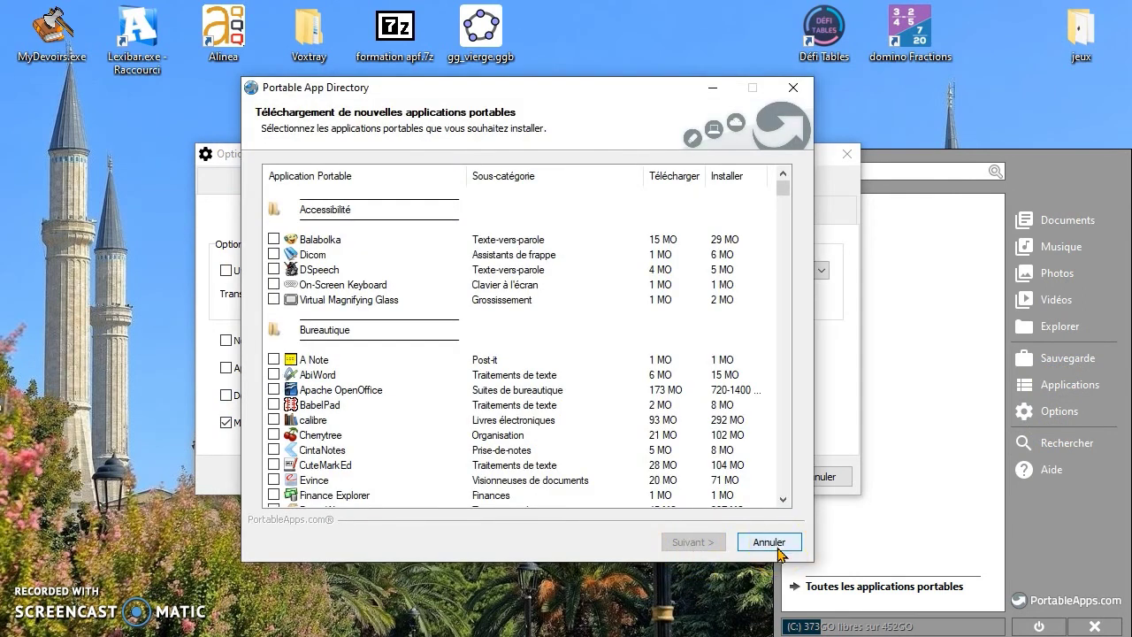
pyautogui.click(768, 542)
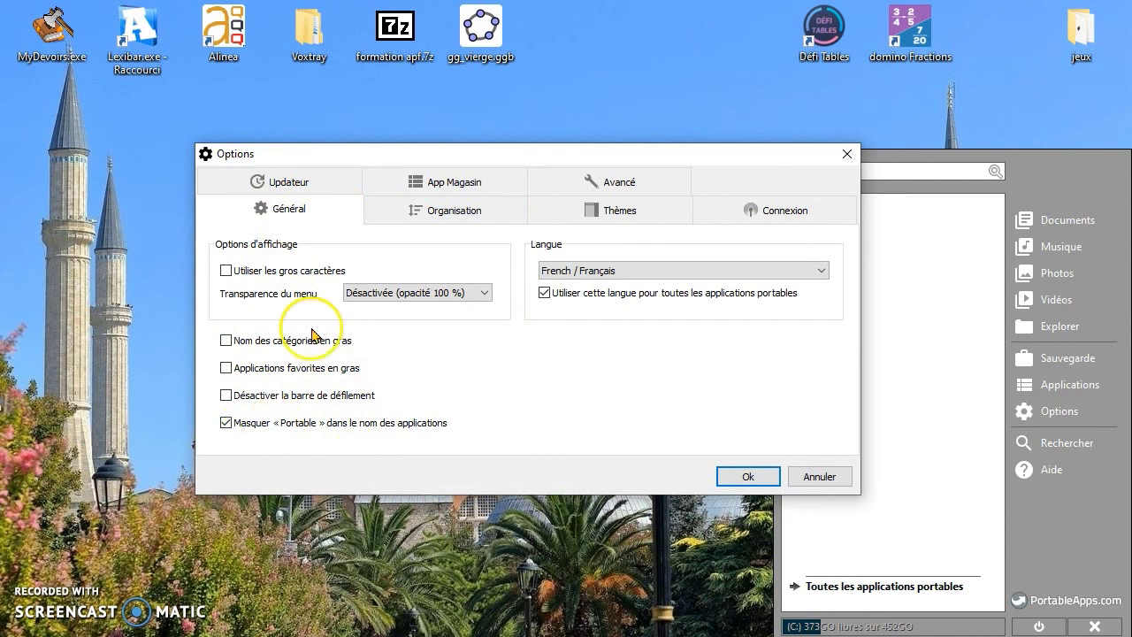
pyautogui.click(227, 270)
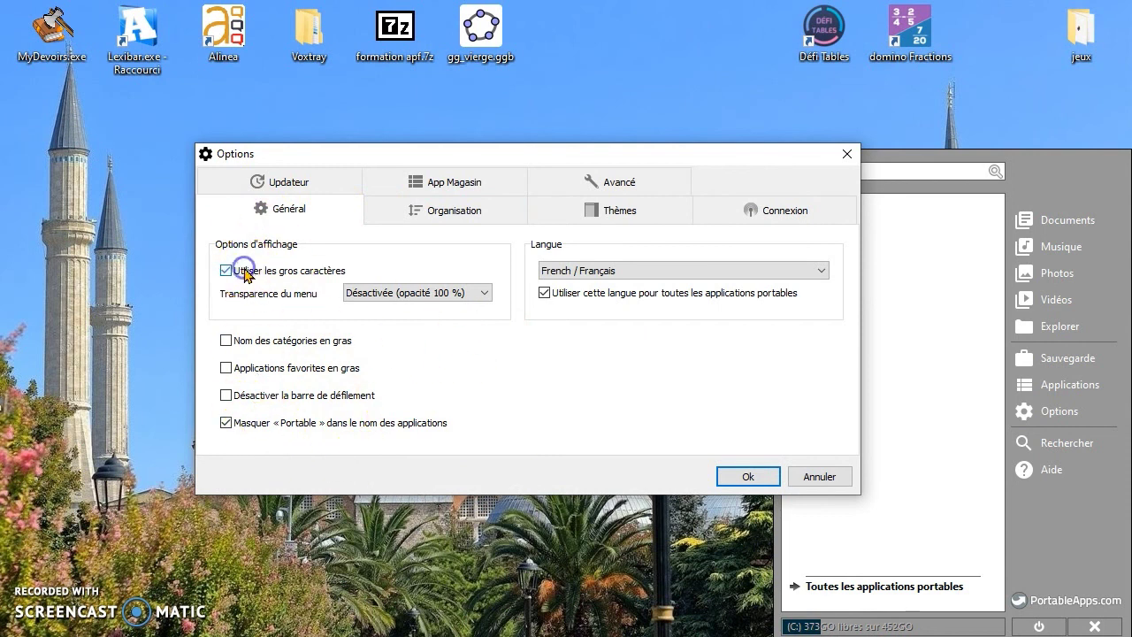
# Review the list organisation options and preview several themes, including Classique Foncé and Moderne Clair, ending on PortableApps.com Défaut Clair
pyautogui.click(440, 215)
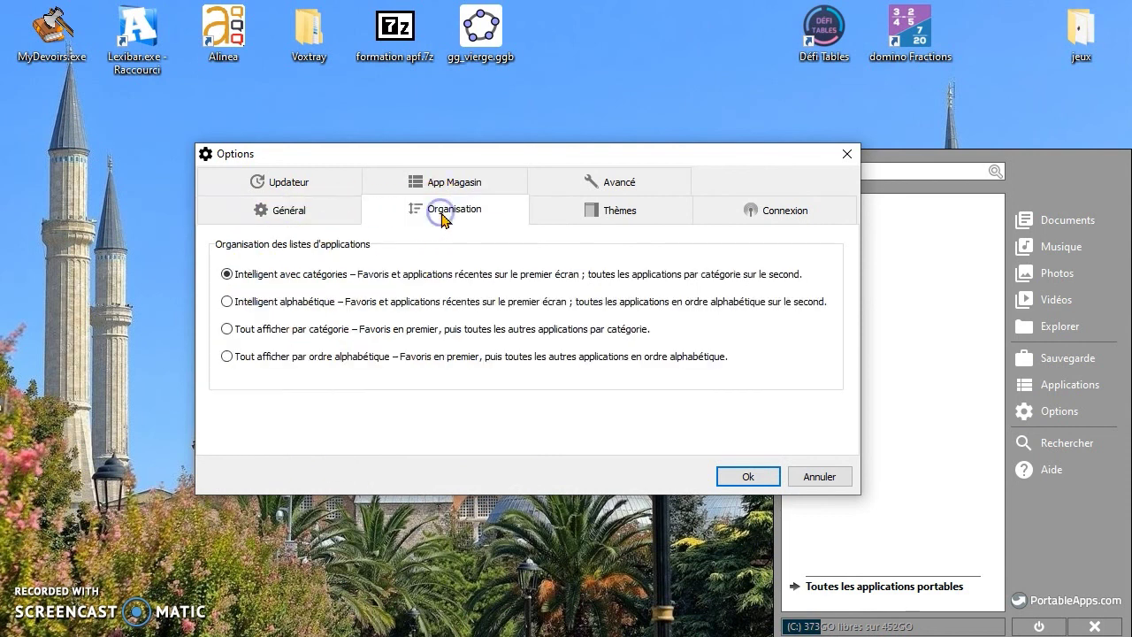
pyautogui.click(610, 209)
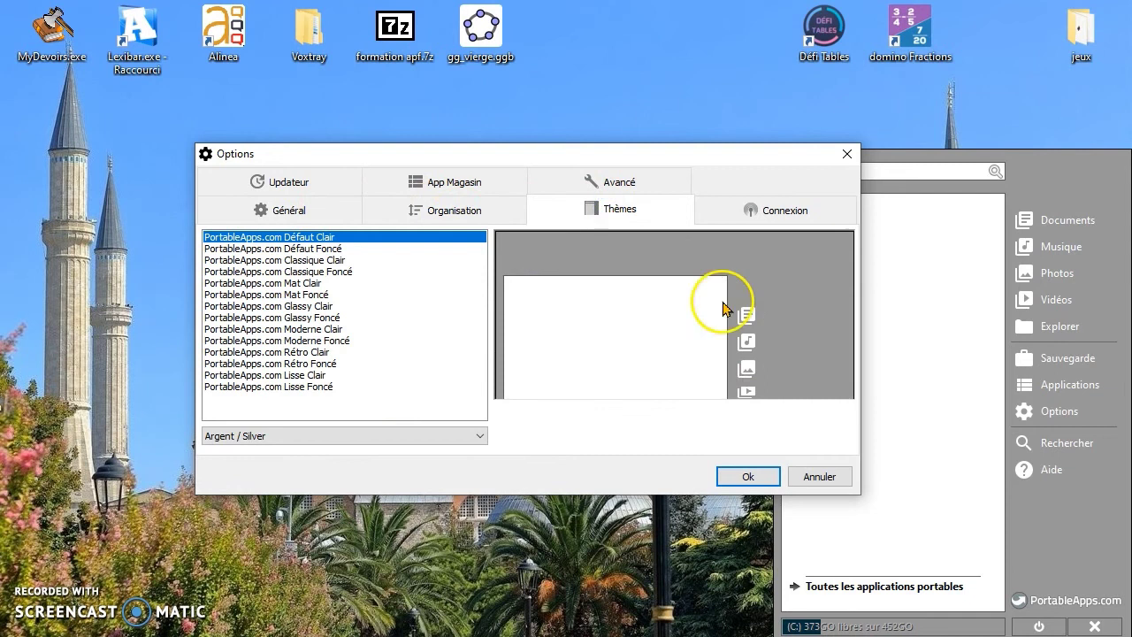
pyautogui.click(333, 249)
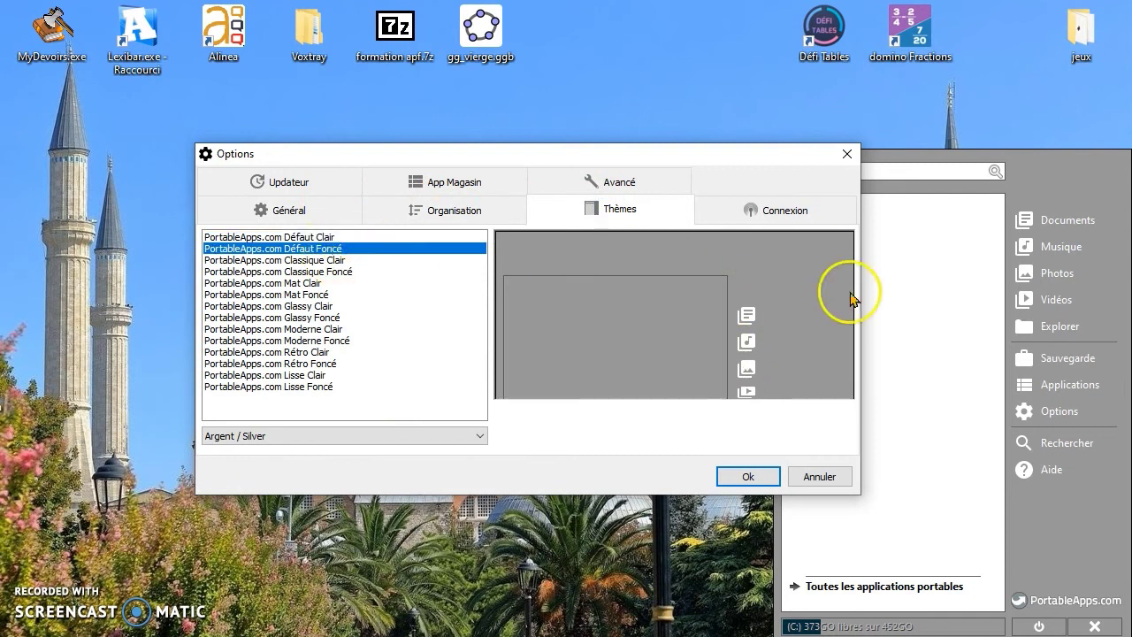
pyautogui.click(323, 260)
pyautogui.click(320, 271)
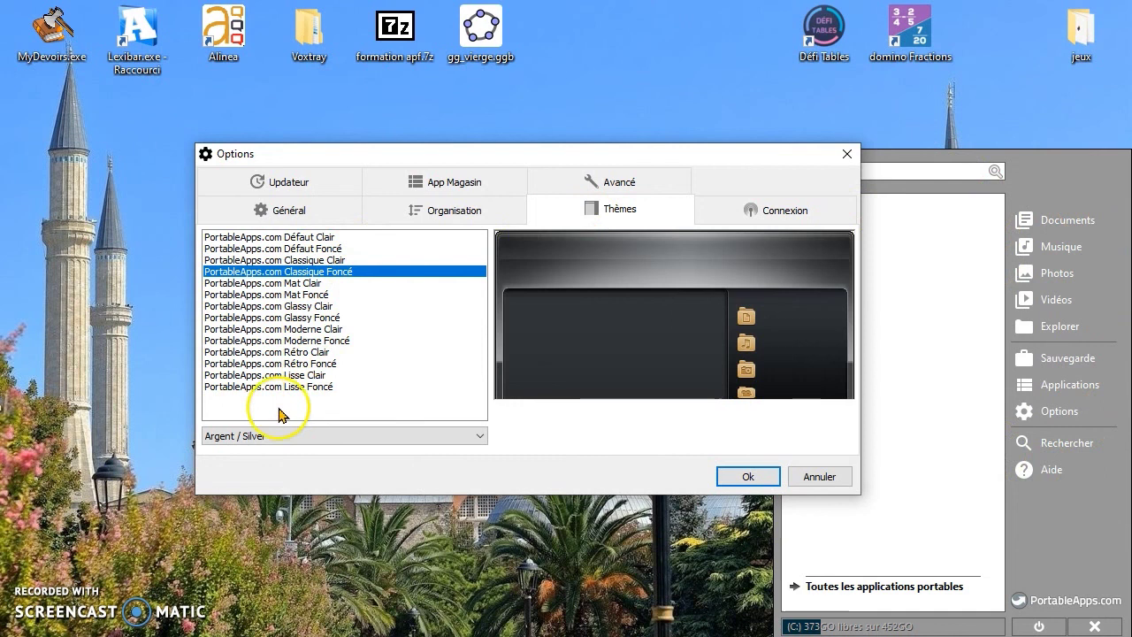
pyautogui.click(288, 294)
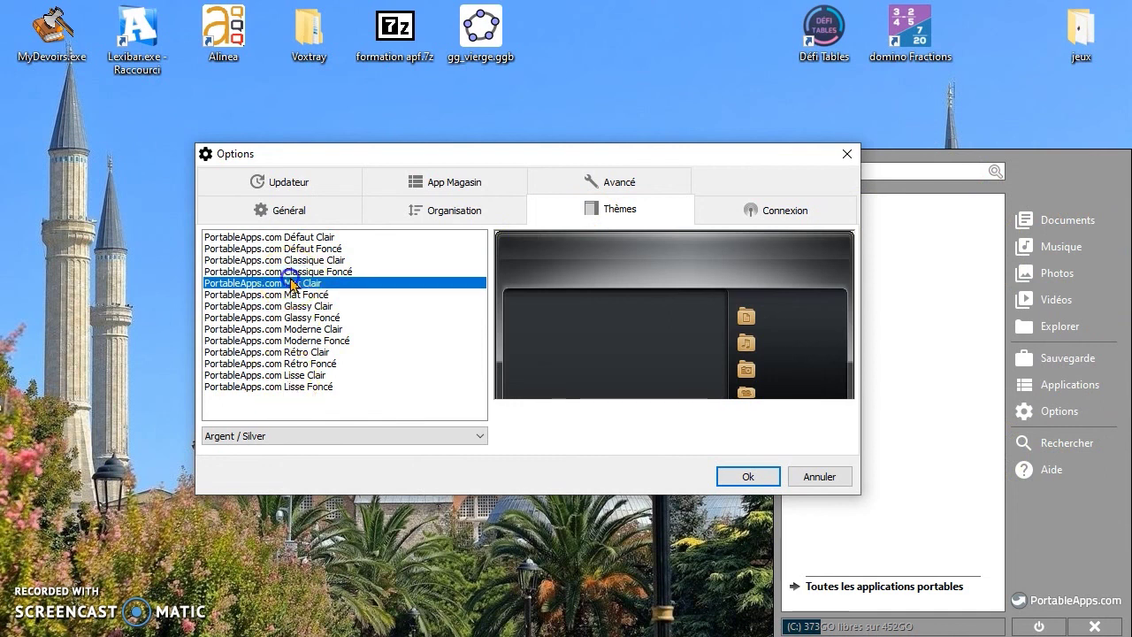
pyautogui.click(286, 328)
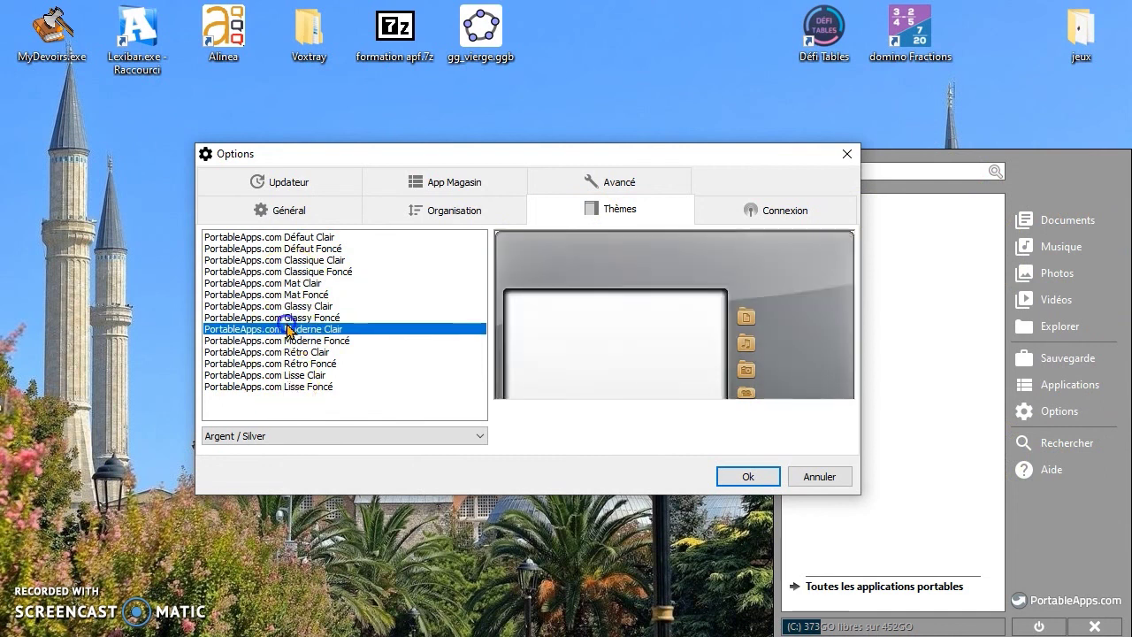
pyautogui.click(290, 237)
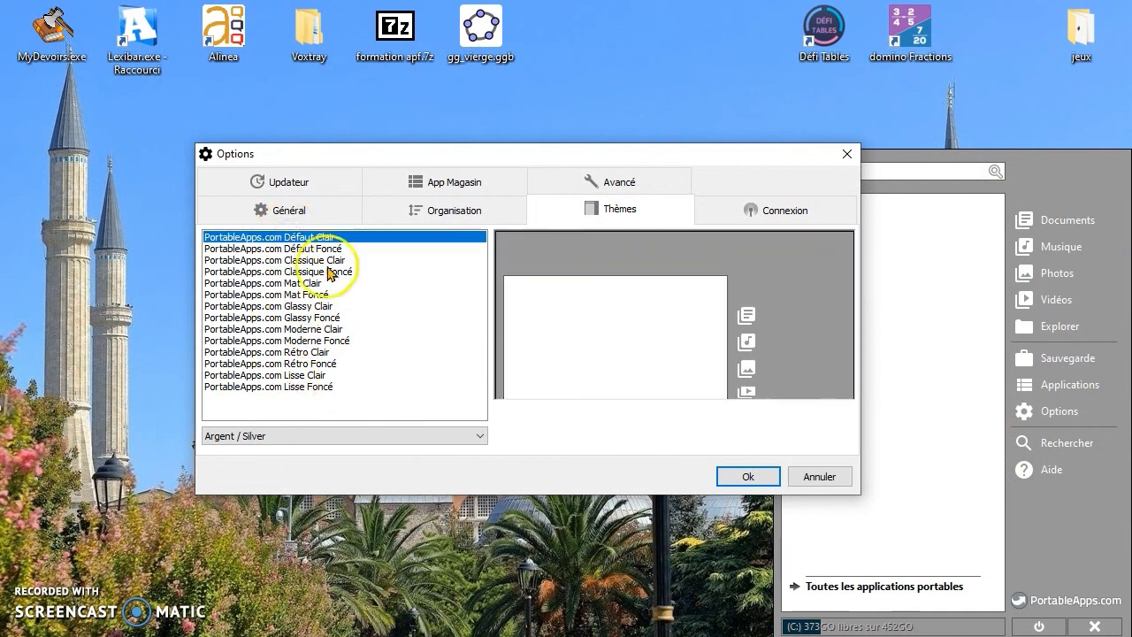
# Compare the Classique Clair and Classique Foncé themes, and apply PortableApps.com Classique Foncé to the platform
pyautogui.click(312, 260)
pyautogui.click(314, 271)
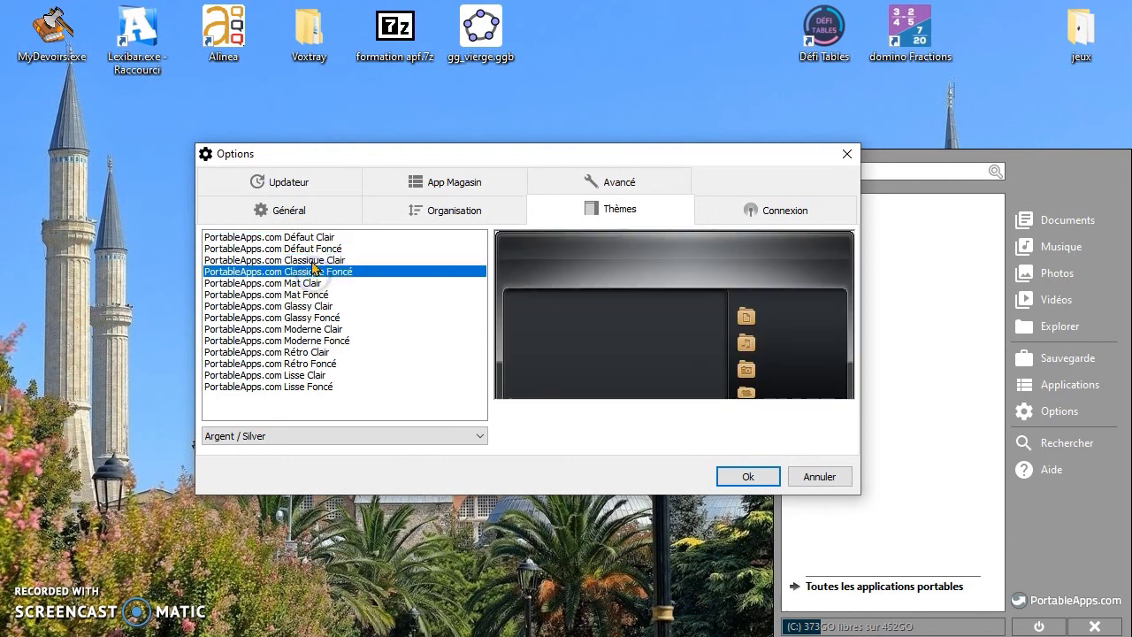
pyautogui.click(313, 260)
pyautogui.click(313, 273)
pyautogui.click(755, 476)
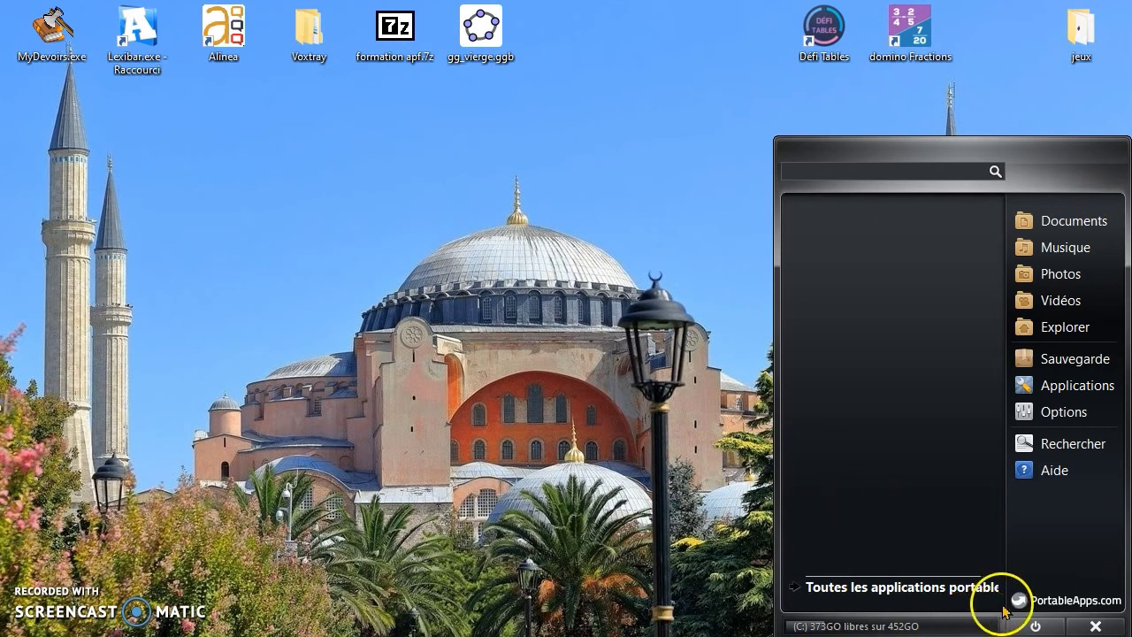
# Reopen the platform's options, review the connection, advanced and updater settings, and close the options
pyautogui.click(1057, 413)
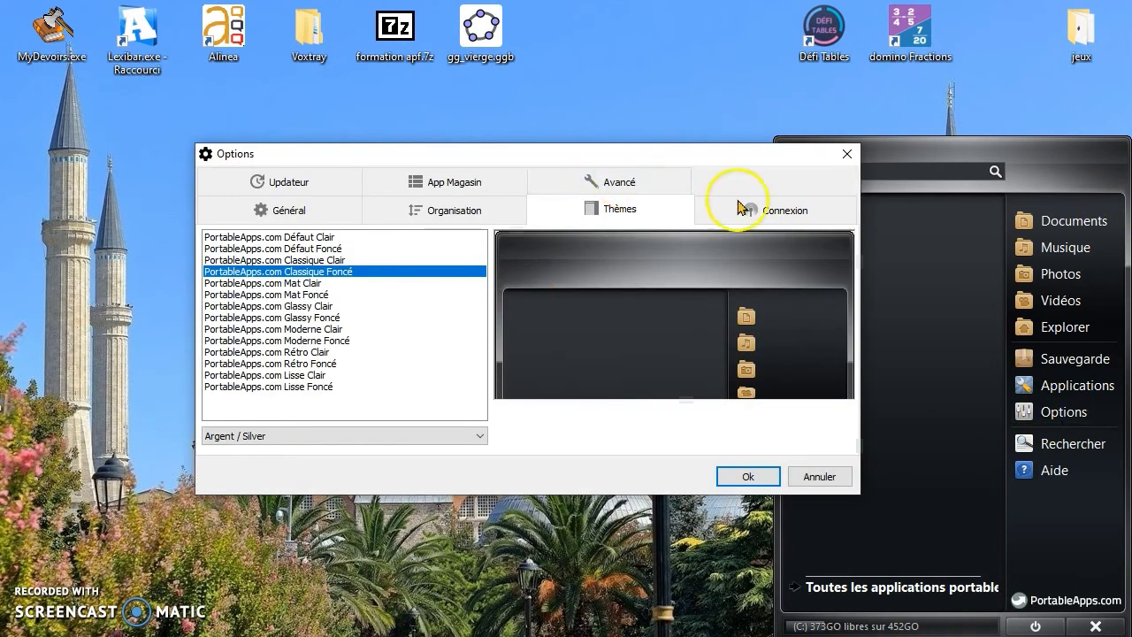
pyautogui.click(767, 213)
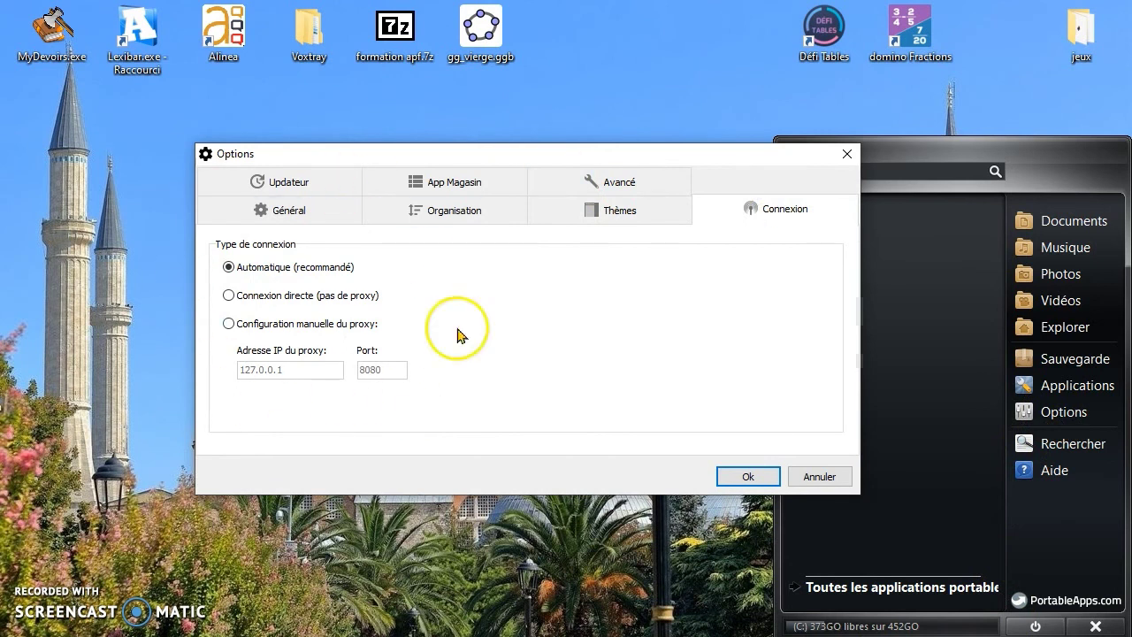
pyautogui.click(622, 184)
pyautogui.click(305, 211)
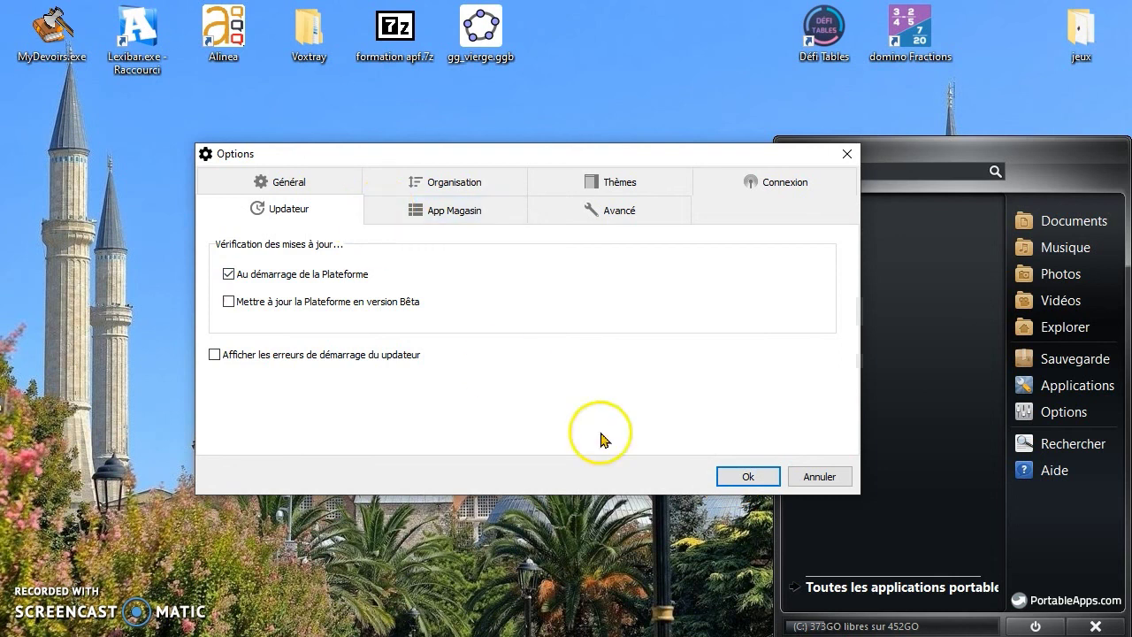
pyautogui.click(748, 478)
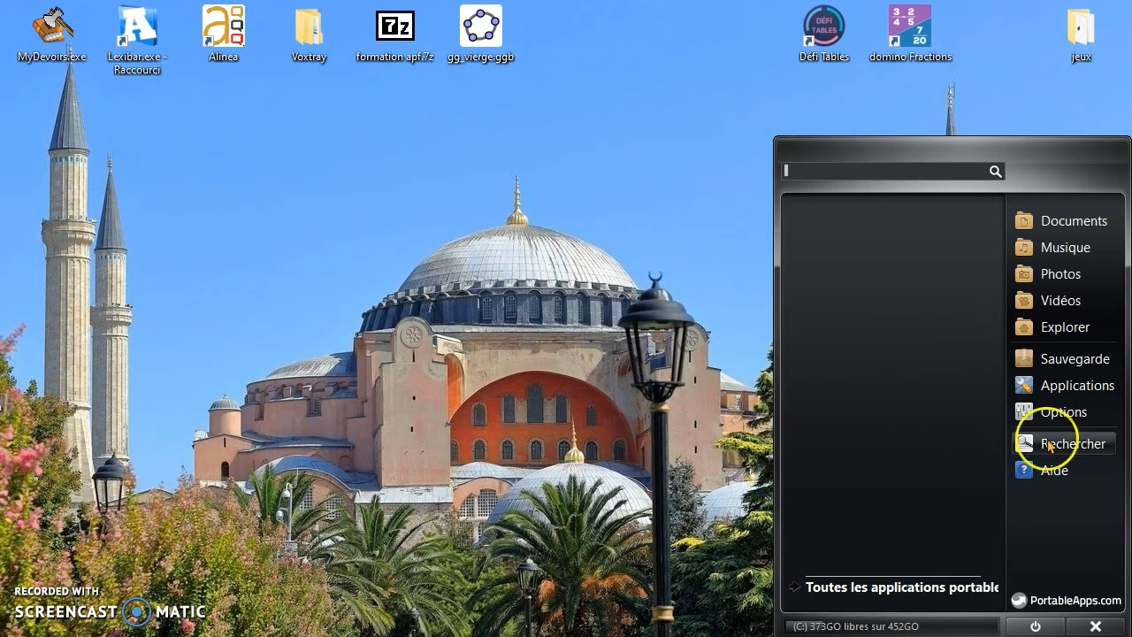
# Open the Portable App Directory to get new applications, listed by category
pyautogui.click(1063, 389)
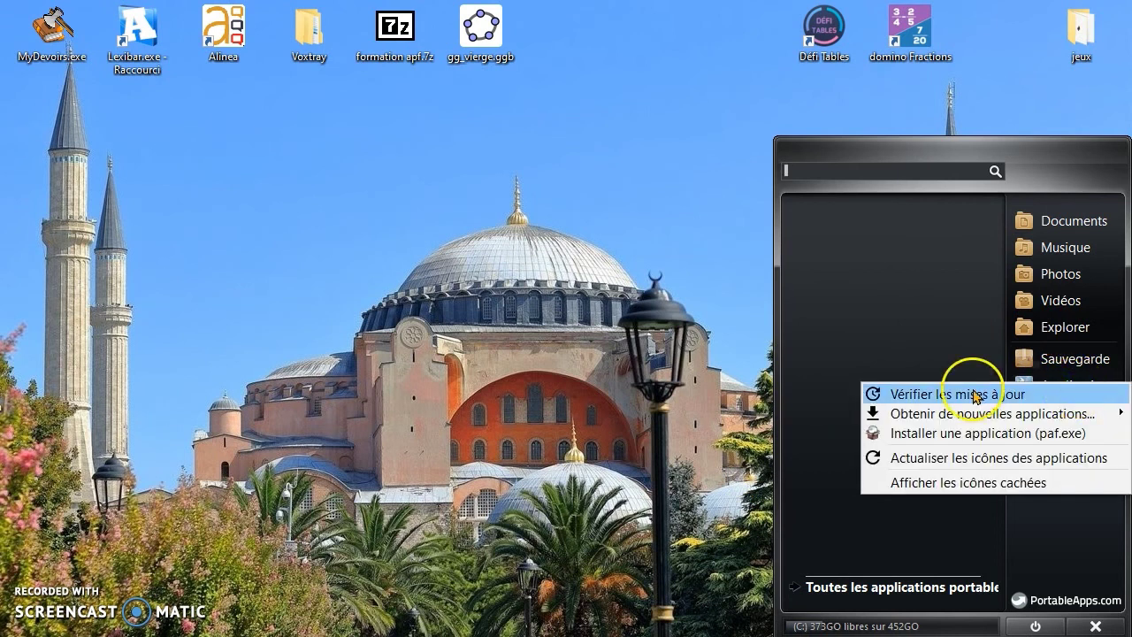
pyautogui.moveTo(959, 422)
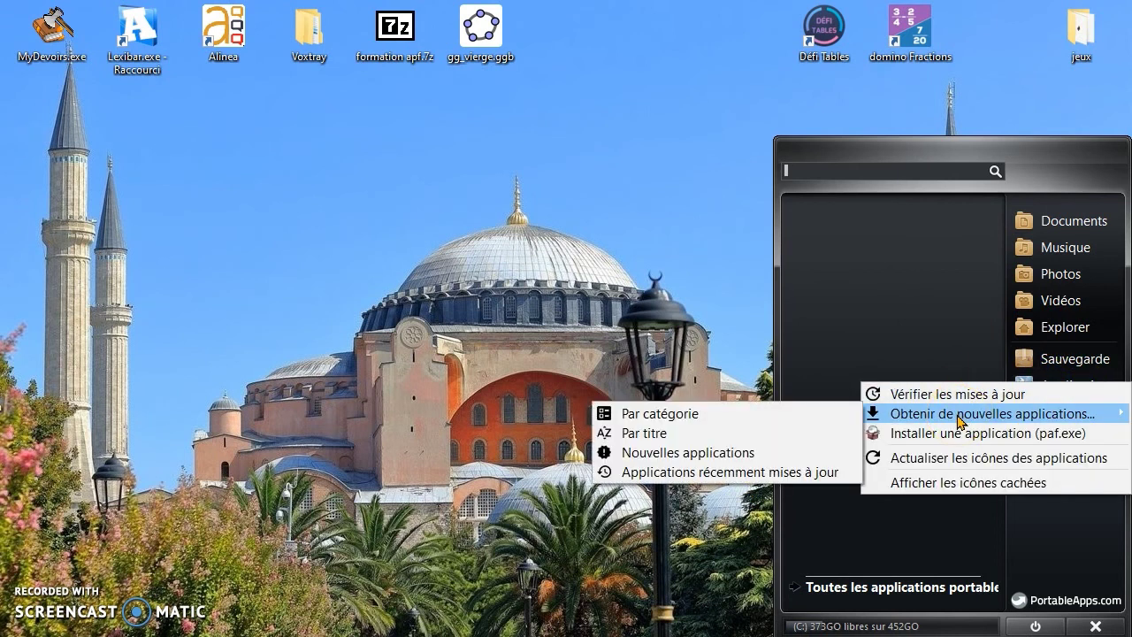
pyautogui.click(646, 440)
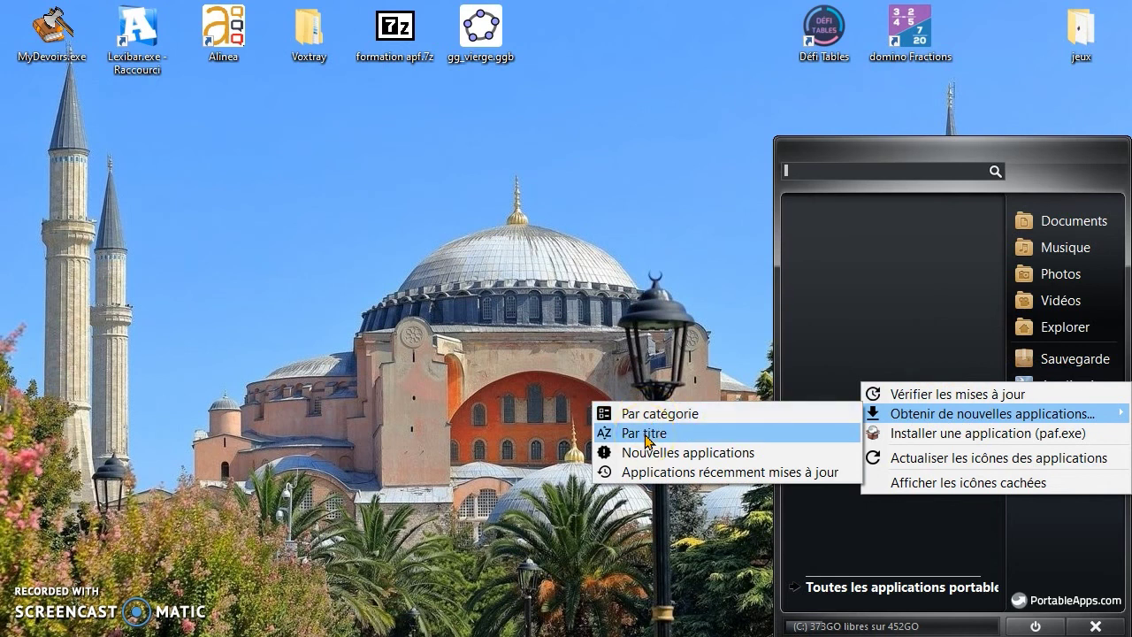
pyautogui.click(647, 415)
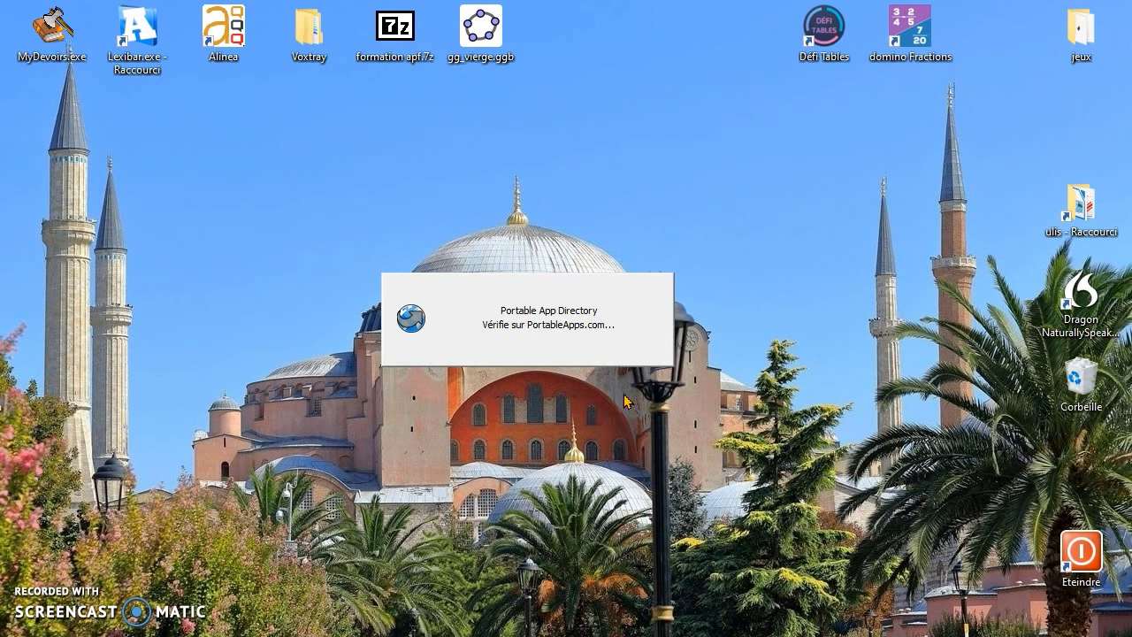
pyautogui.click(581, 403)
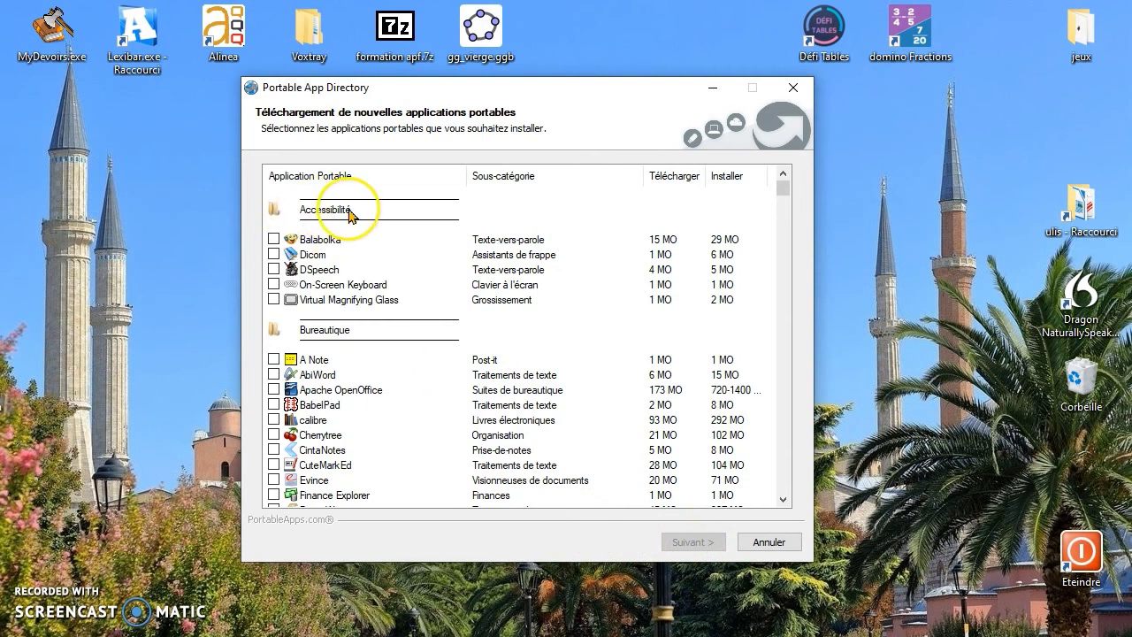
# Select LibreOffice and PDF-XChange Editor in the Bureautique category for installation, leaving Balabolka unselected
pyautogui.click(273, 238)
pyautogui.click(273, 239)
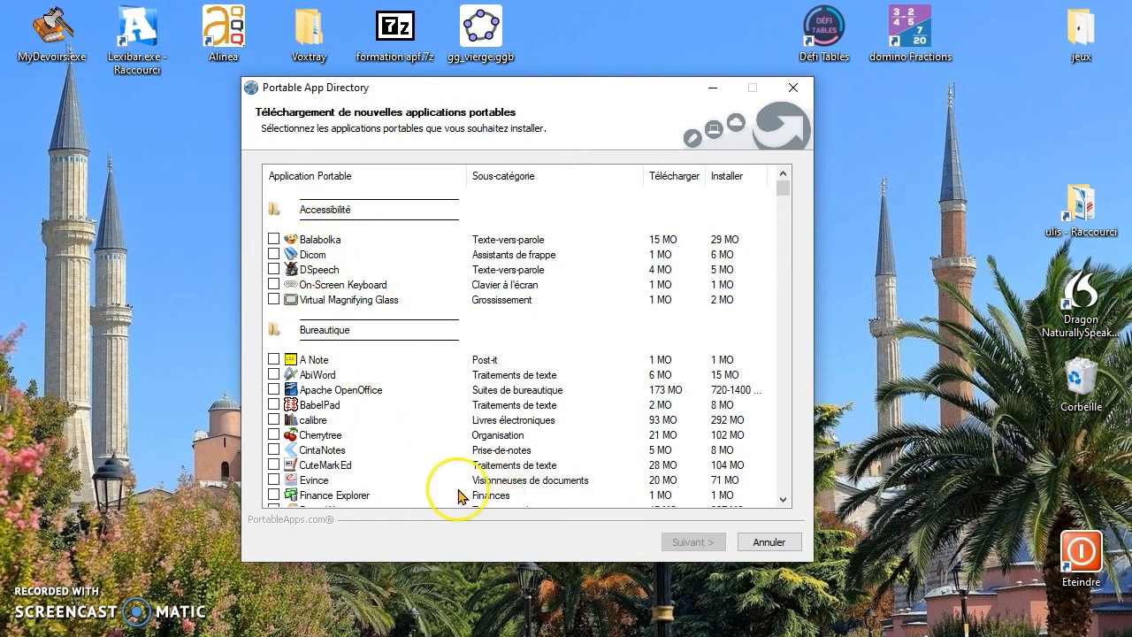
pyautogui.click(782, 498)
pyautogui.moveTo(783, 498); pyautogui.dragTo(783, 499)
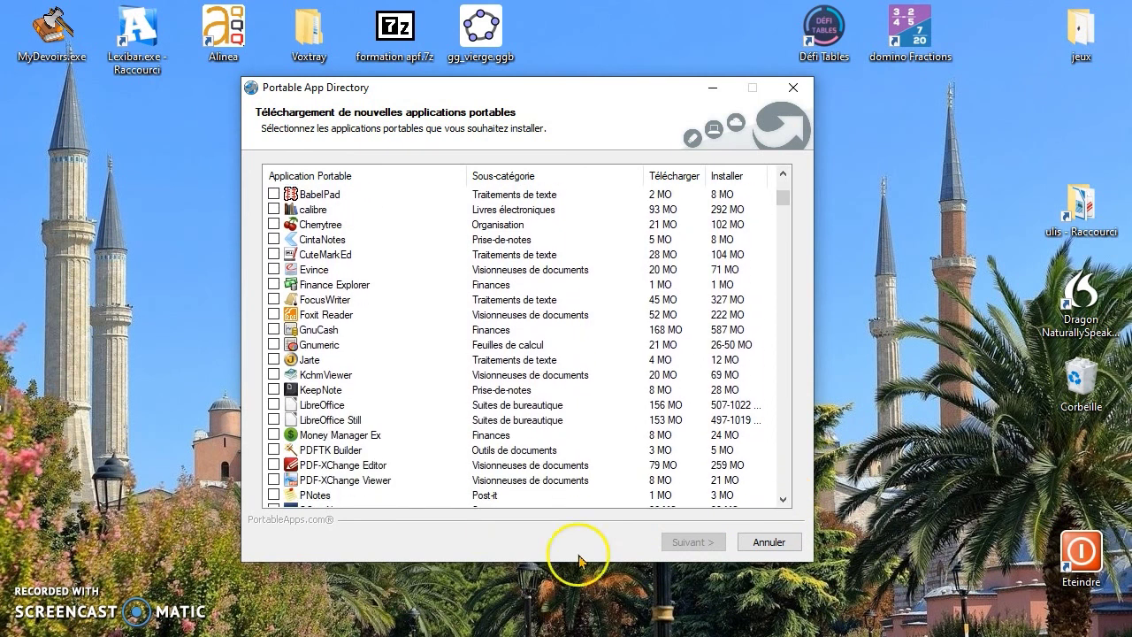
pyautogui.click(273, 405)
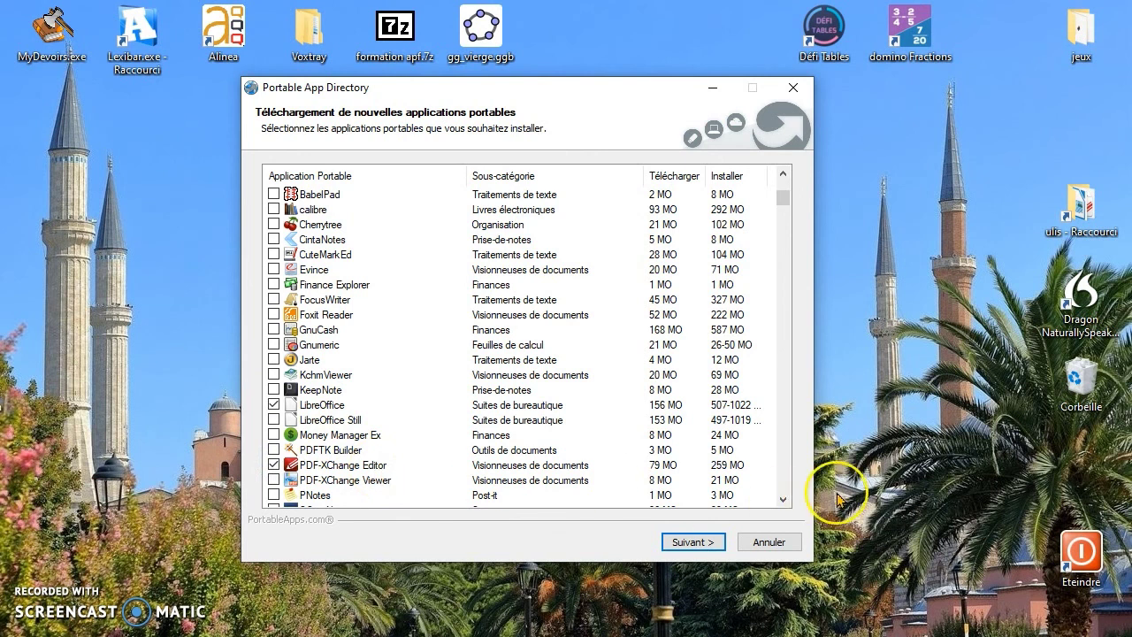
# Add PhotoFiltre from the Graphismes et images category to the applications selected for installation
pyautogui.click(783, 499)
pyautogui.moveTo(782, 499); pyautogui.dragTo(782, 500)
pyautogui.click(783, 501)
pyautogui.click(783, 501)
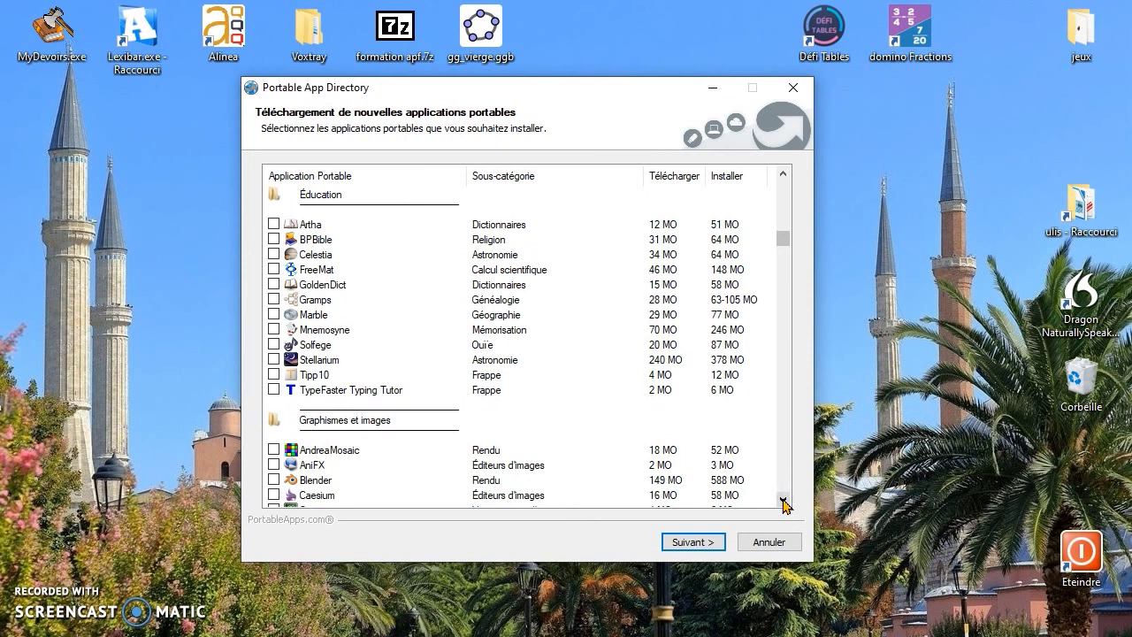
pyautogui.click(782, 501)
pyautogui.click(783, 500)
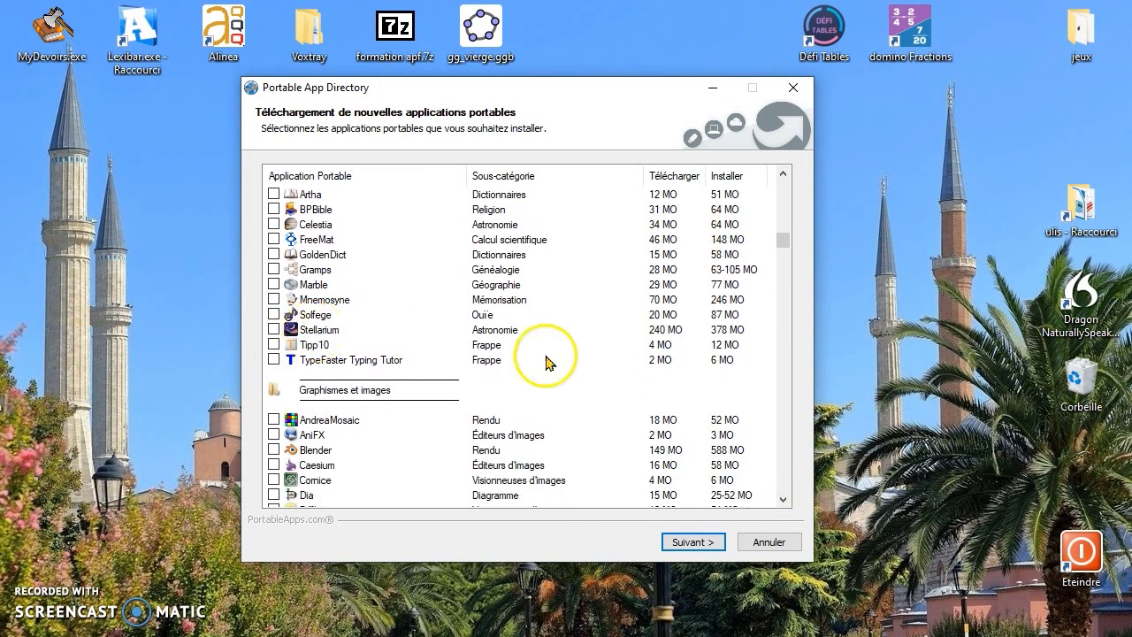
pyautogui.click(783, 499)
pyautogui.click(782, 500)
pyautogui.click(783, 499)
pyautogui.click(783, 499)
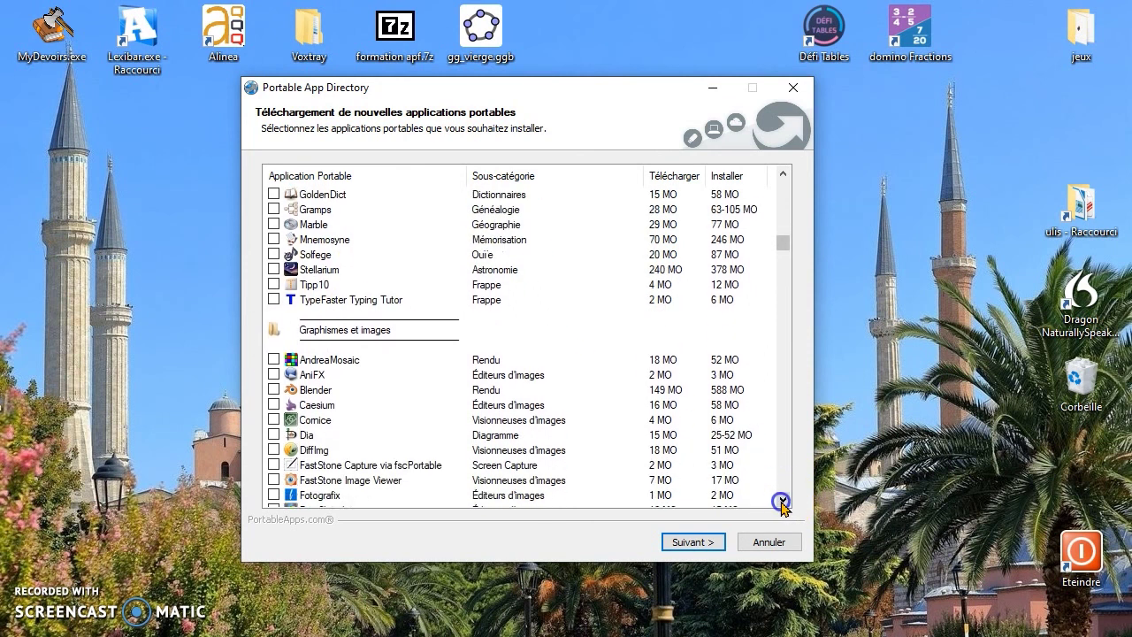
pyautogui.click(782, 499)
pyautogui.click(783, 499)
pyautogui.click(782, 500)
pyautogui.click(782, 500)
pyautogui.click(783, 500)
pyautogui.click(782, 500)
pyautogui.click(782, 500)
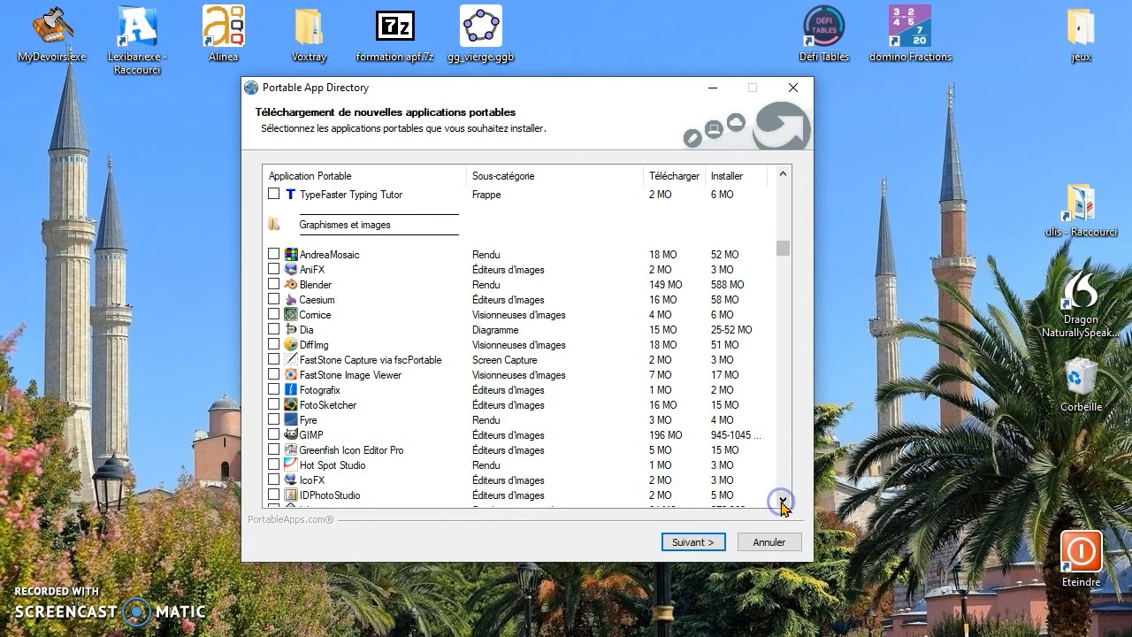
pyautogui.click(783, 501)
pyautogui.click(783, 500)
pyautogui.click(783, 500)
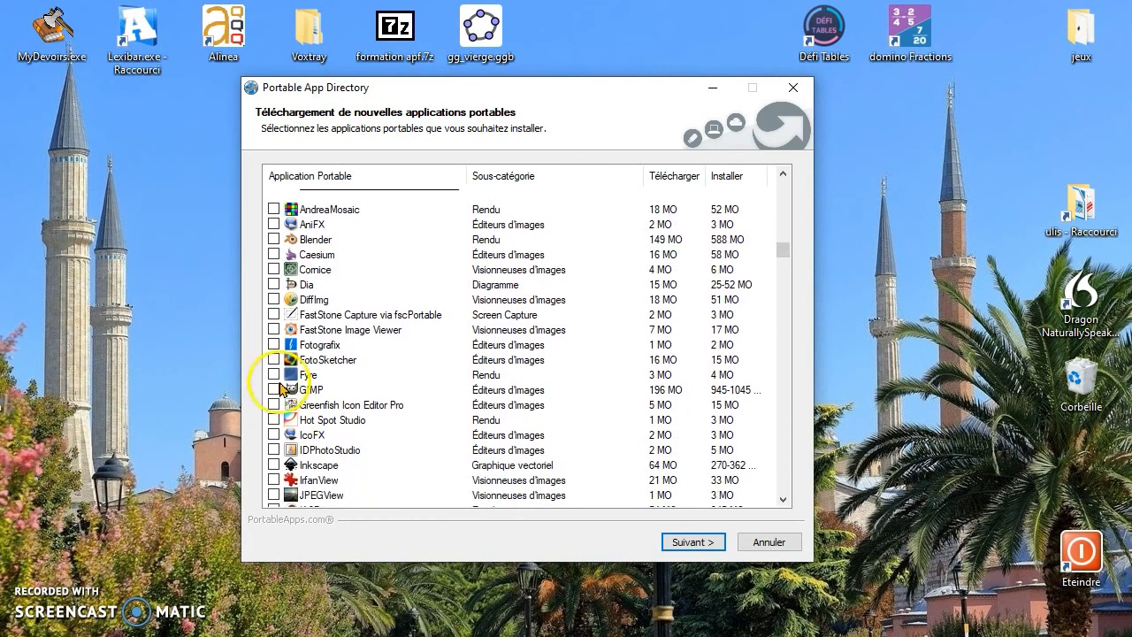
pyautogui.click(783, 500)
pyautogui.click(783, 500)
pyautogui.click(782, 500)
pyautogui.click(783, 501)
pyautogui.click(783, 501)
pyautogui.click(783, 500)
pyautogui.click(783, 501)
pyautogui.click(782, 501)
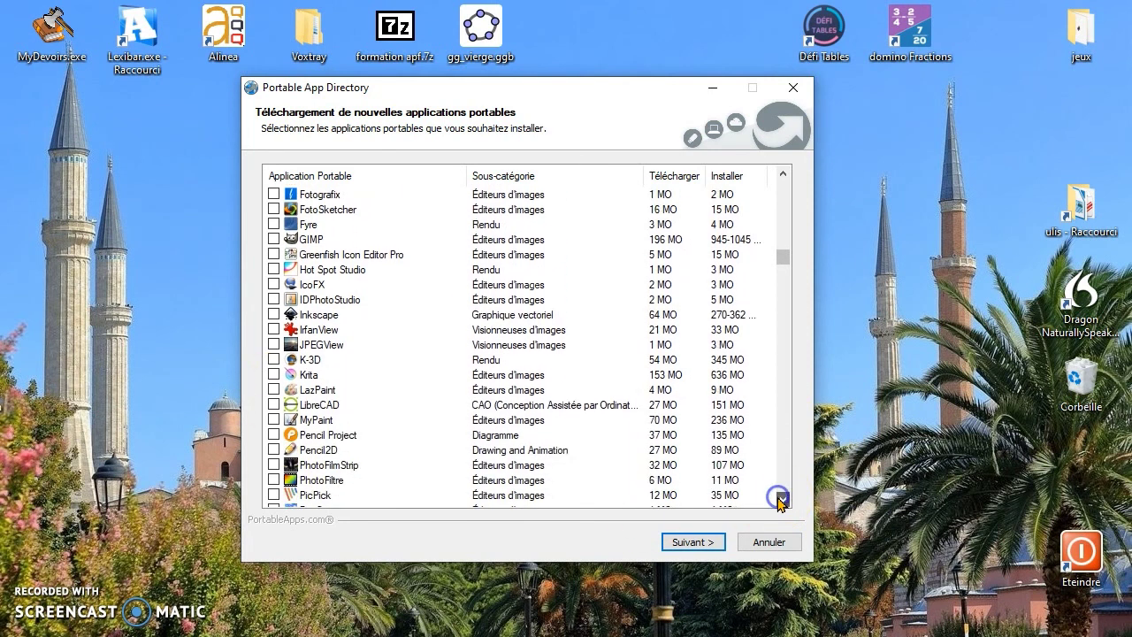
pyautogui.click(782, 500)
pyautogui.click(783, 501)
pyautogui.click(783, 501)
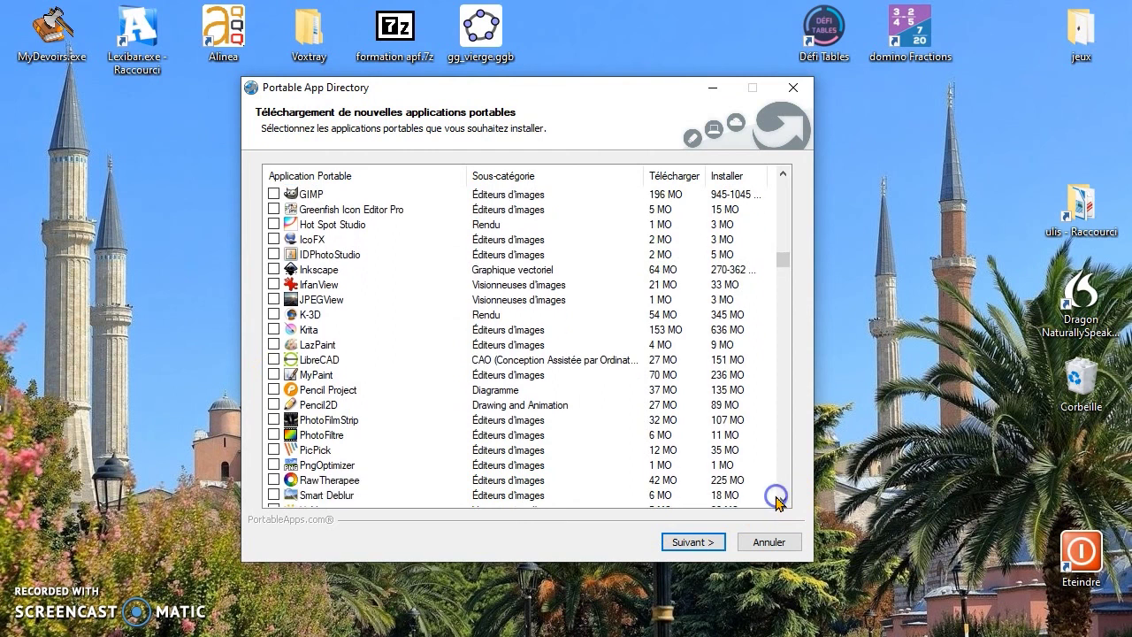
pyautogui.click(274, 434)
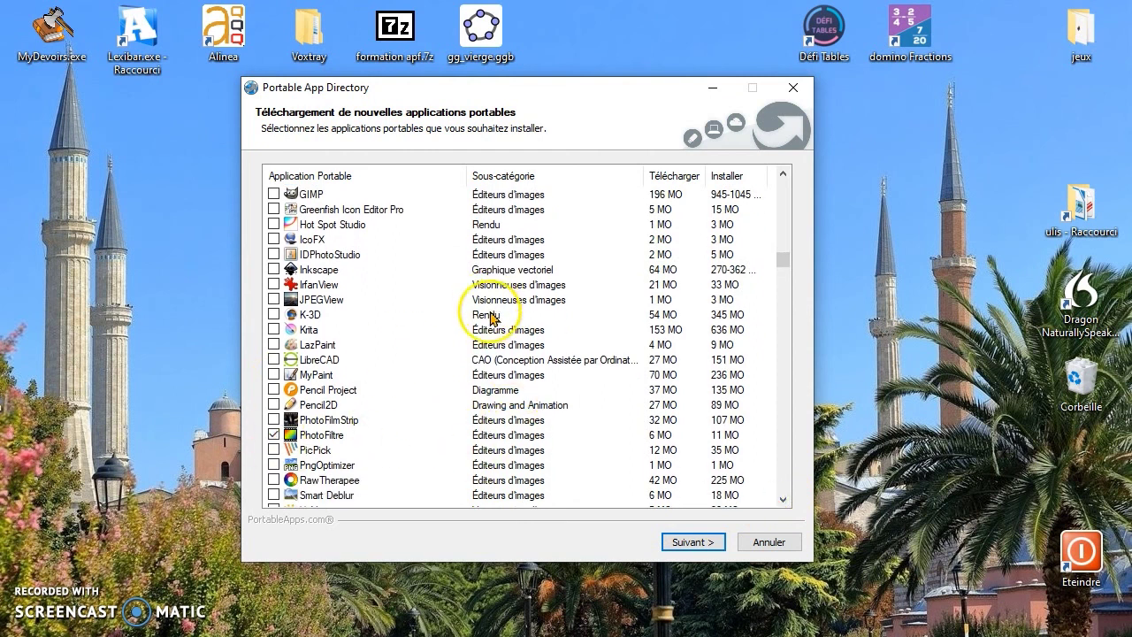
# Download and install the selected portable applications, and close the Portable App Directory when the installation finishes
pyautogui.click(687, 550)
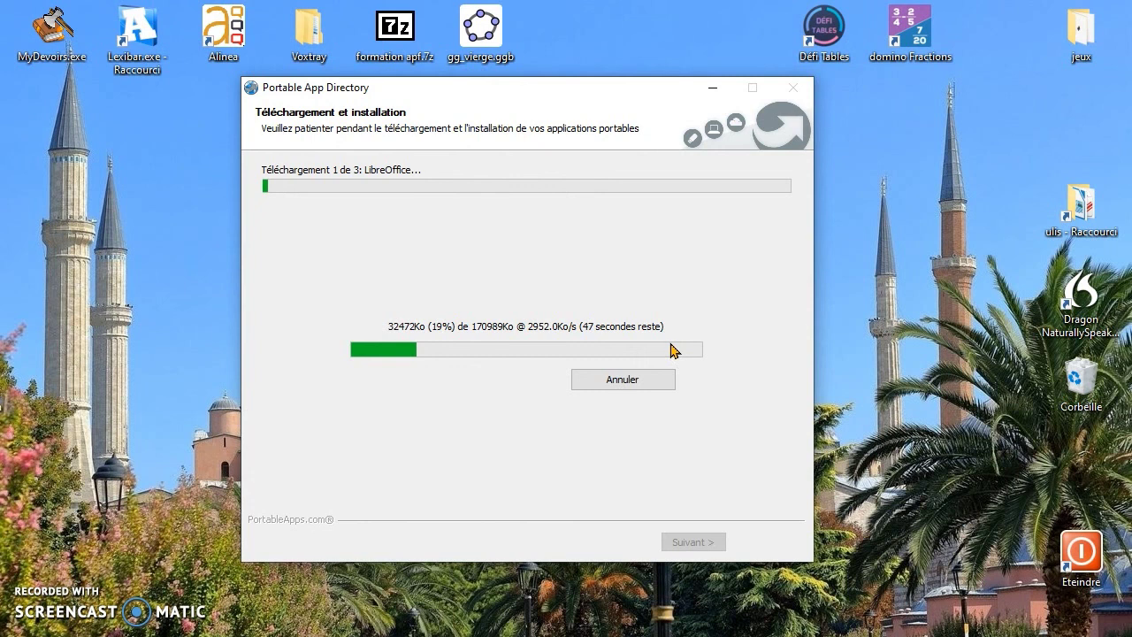
pyautogui.click(563, 264)
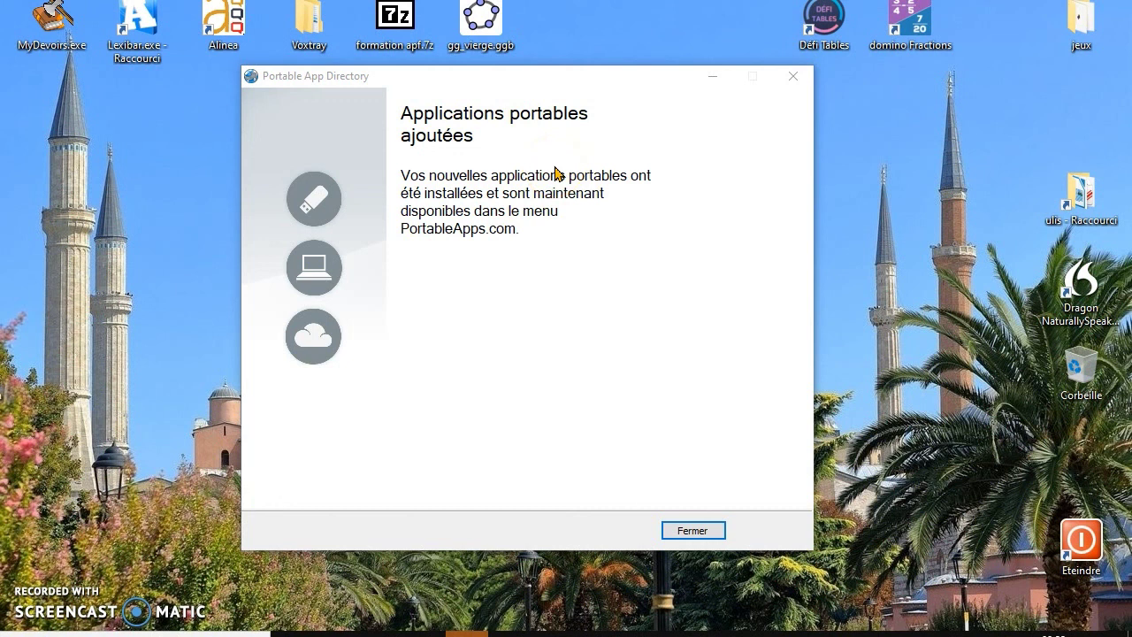
pyautogui.click(698, 533)
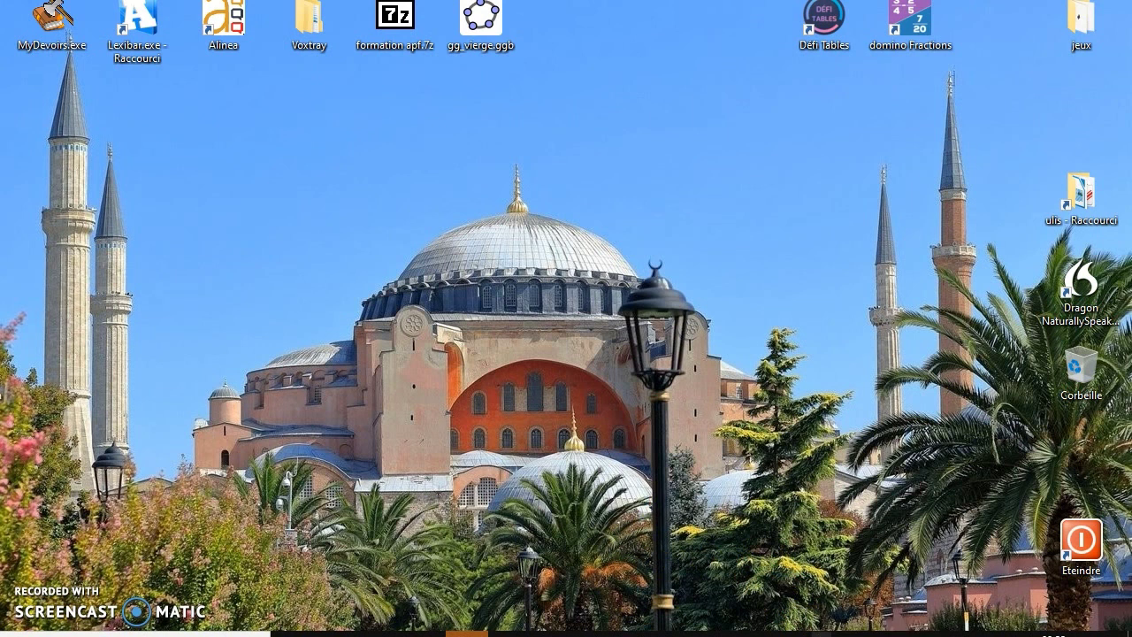
# Open the PortableApps.com menu, launch PhotoFiltre, reposition its window on the desktop, and close it
pyautogui.click(824, 634)
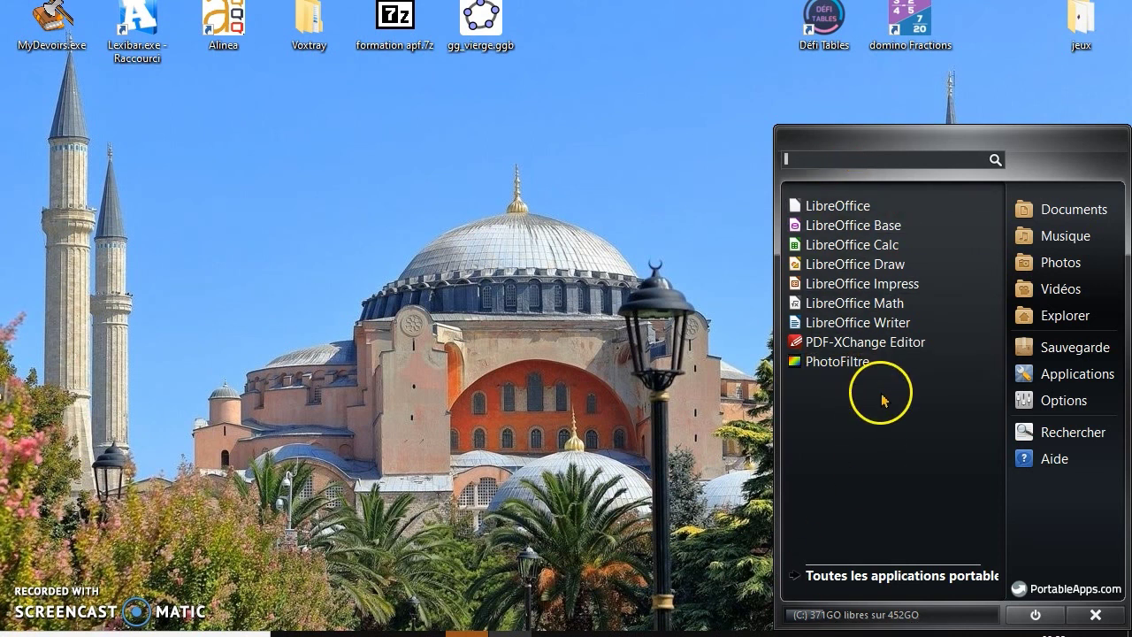
pyautogui.click(836, 362)
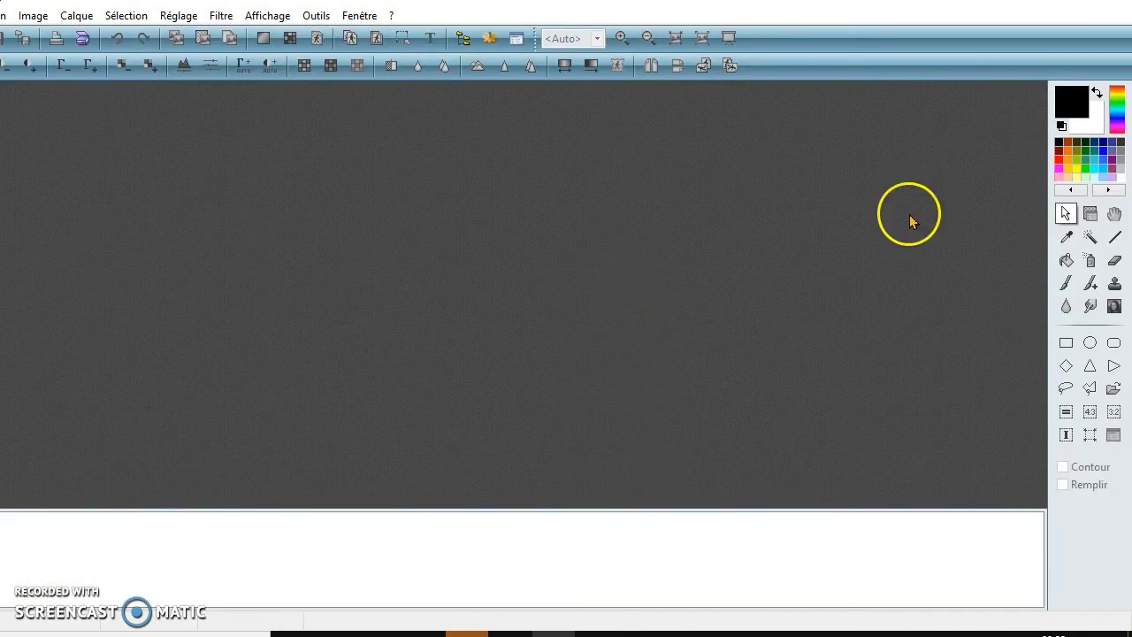
pyautogui.click(1071, 3)
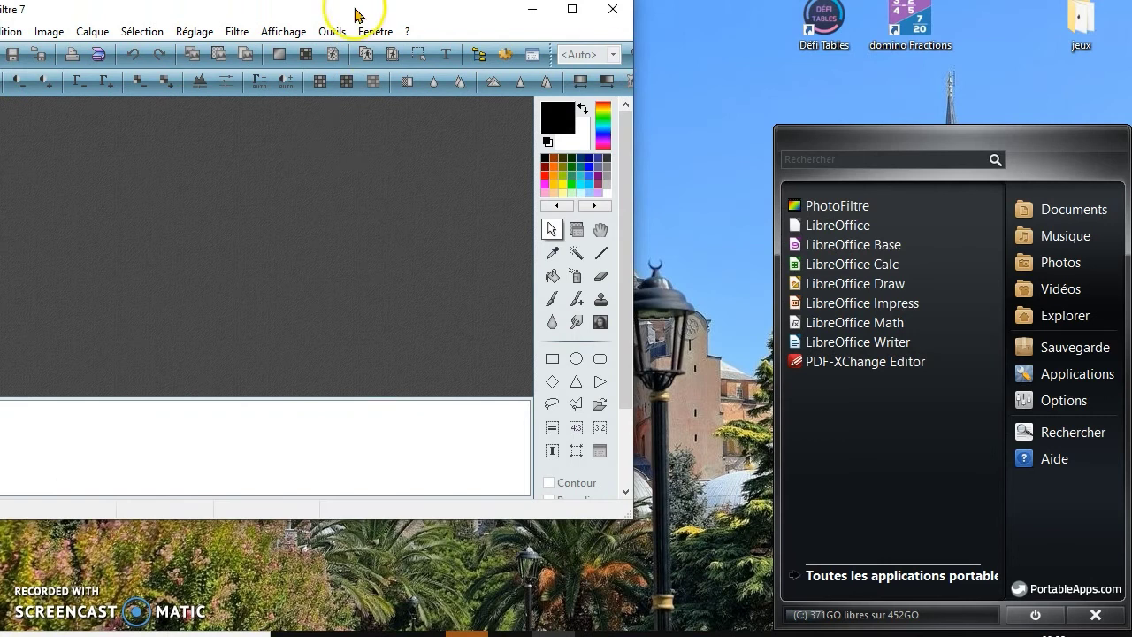
pyautogui.moveTo(353, 12); pyautogui.dragTo(472, 51)
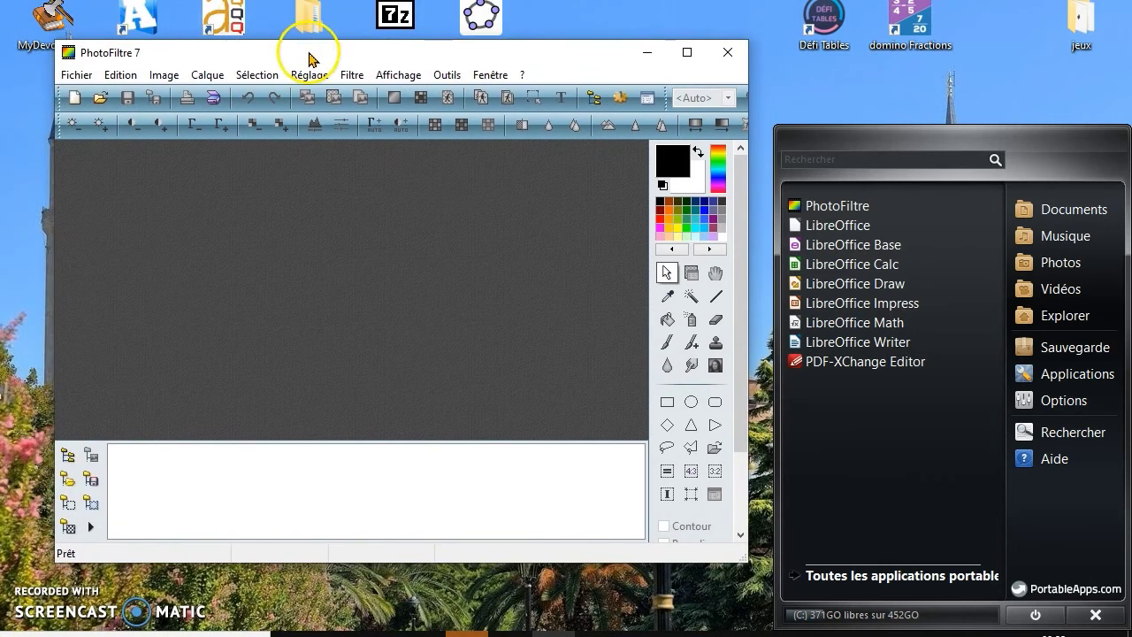
pyautogui.moveTo(309, 51); pyautogui.dragTo(299, 22)
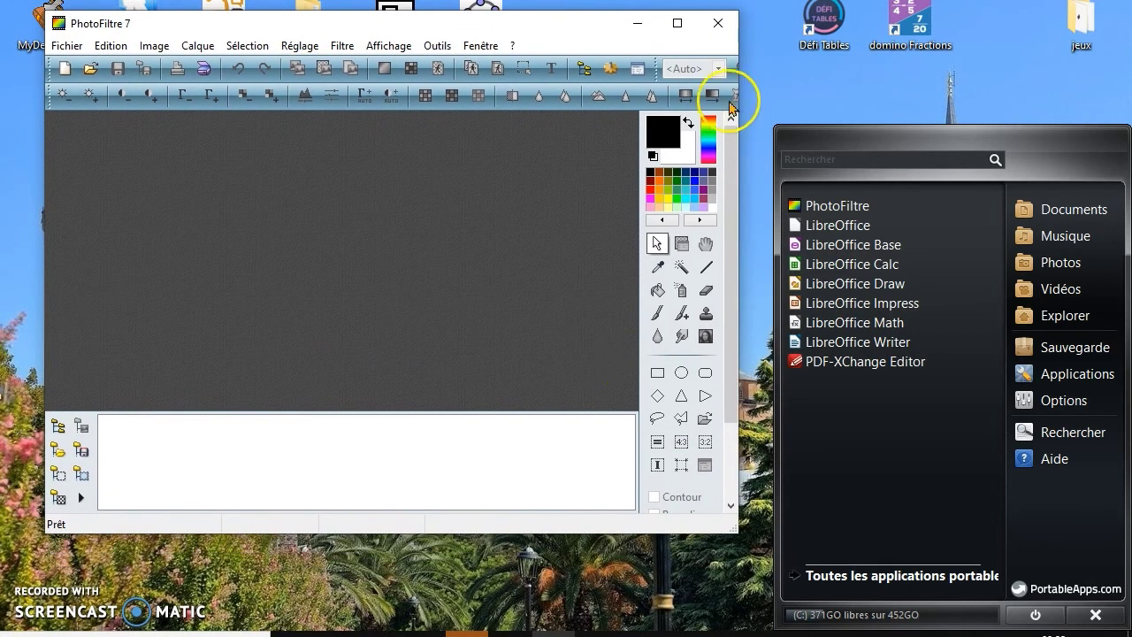
pyautogui.click(718, 23)
# Launch LibreOffice Writer from the PortableApps.com menu, dismiss the Astuce du jour, and close Writer
pyautogui.click(865, 342)
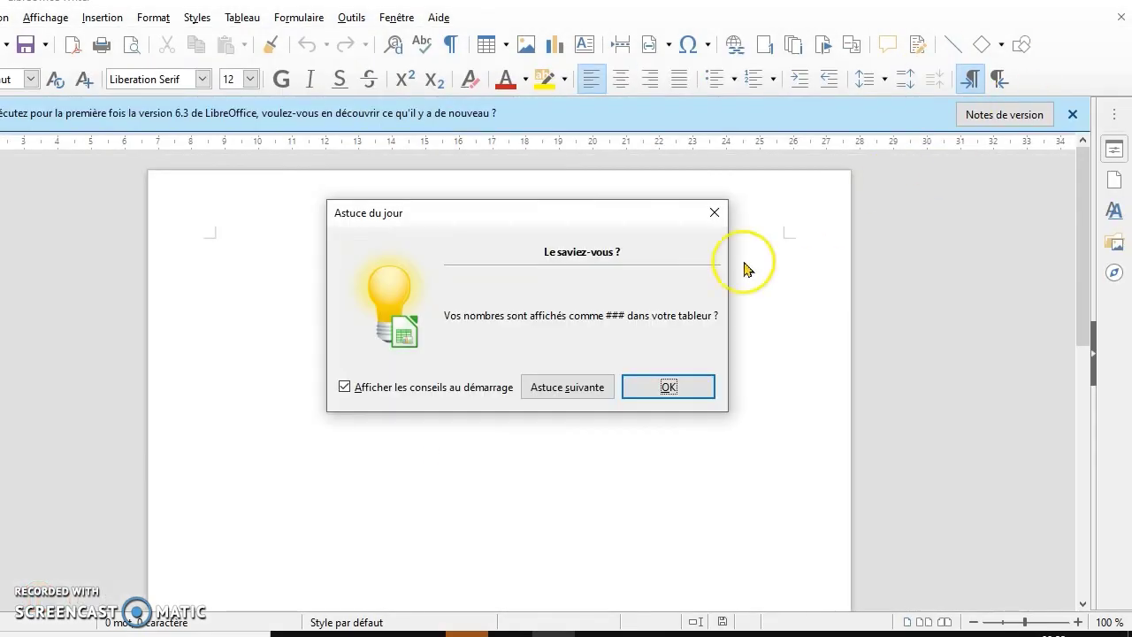
pyautogui.click(665, 387)
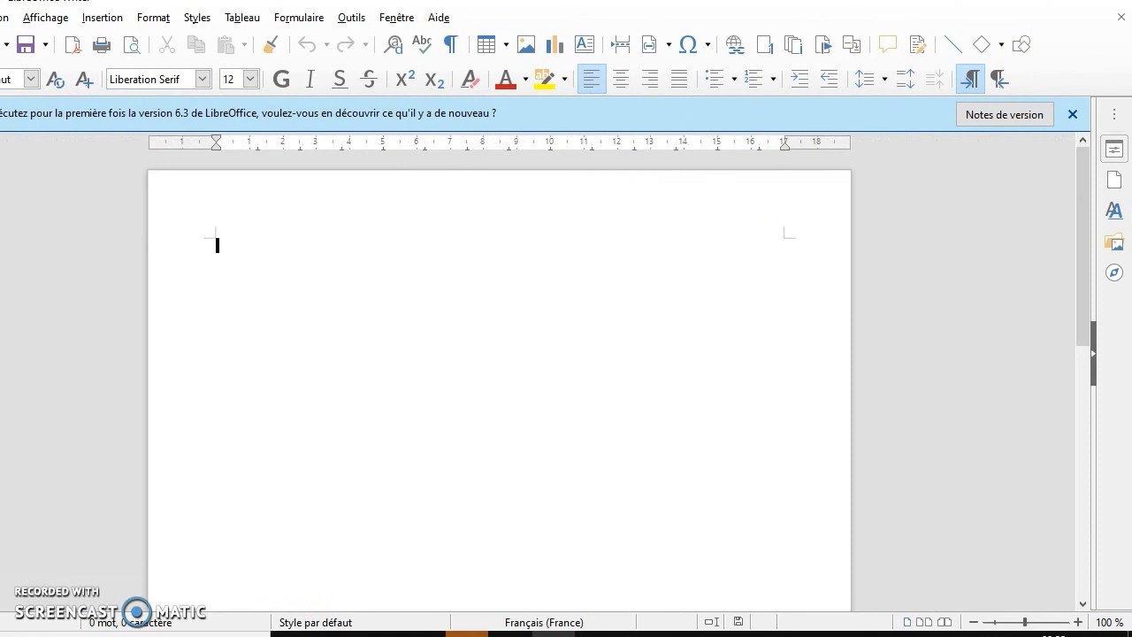
pyautogui.click(1111, 3)
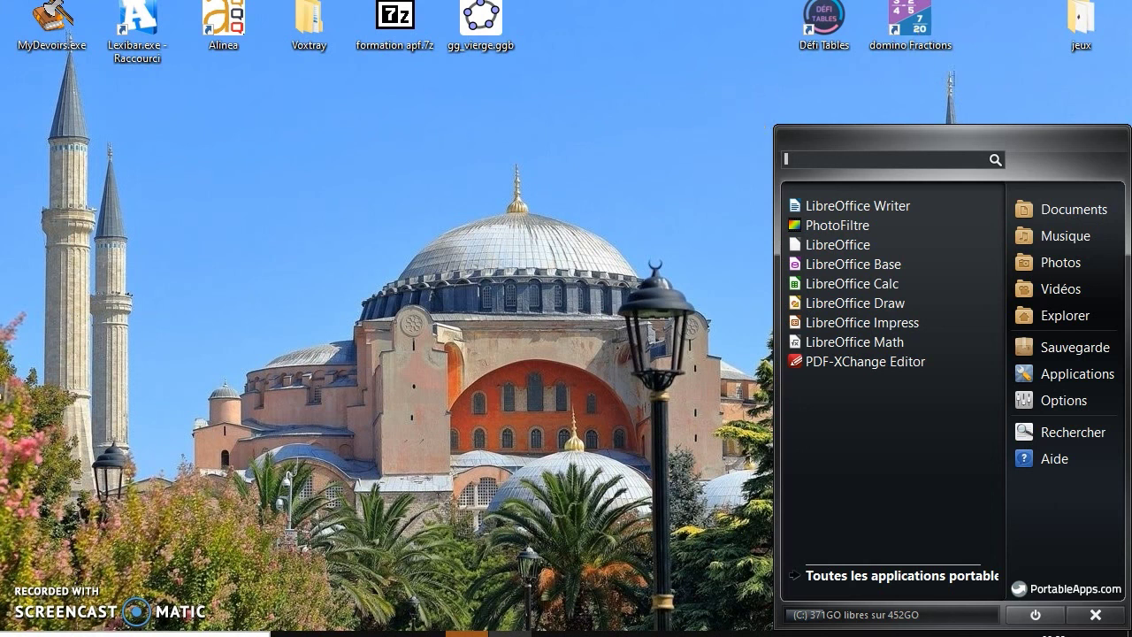
# Search Windows for "porta" and open the PortableApps.com Platform application from the results
pyautogui.click(84, 629)
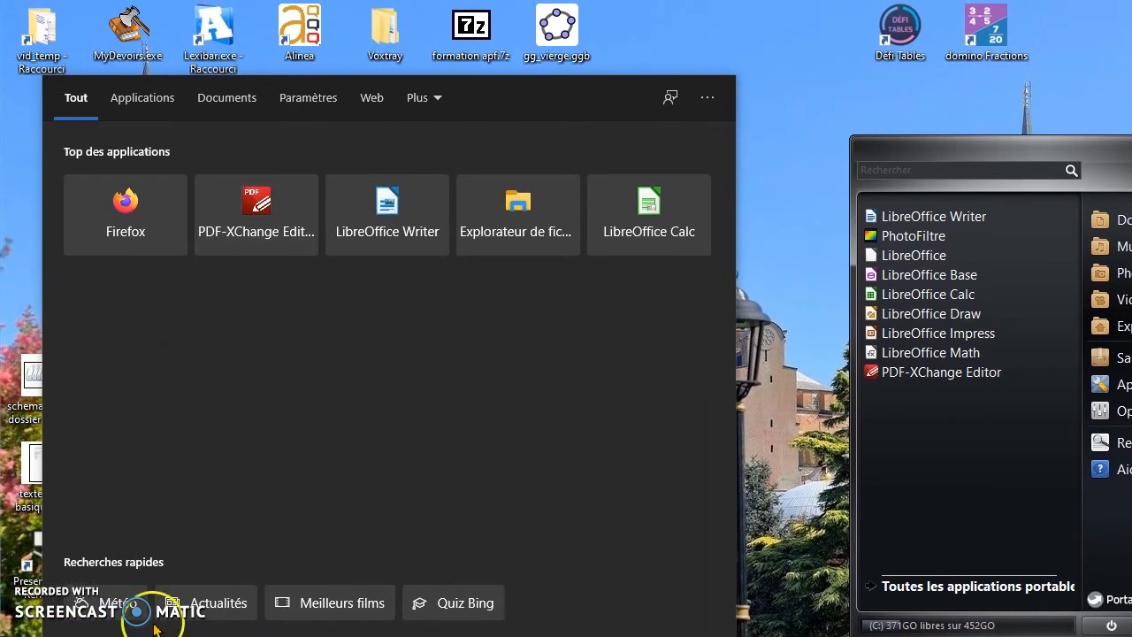
pyautogui.write('porta')
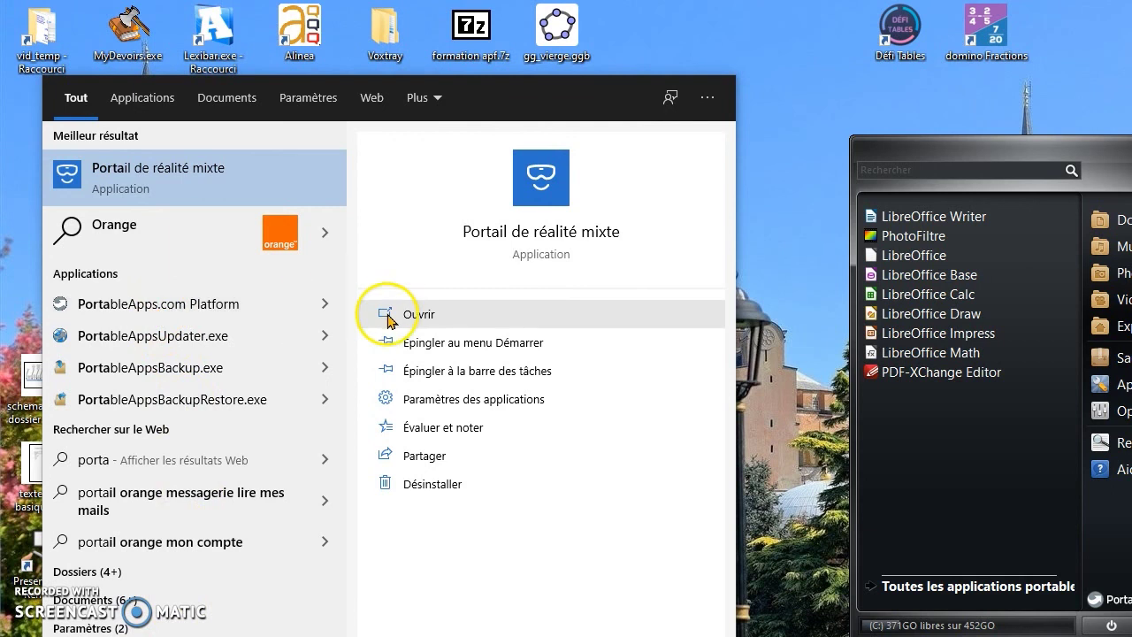
pyautogui.click(197, 305)
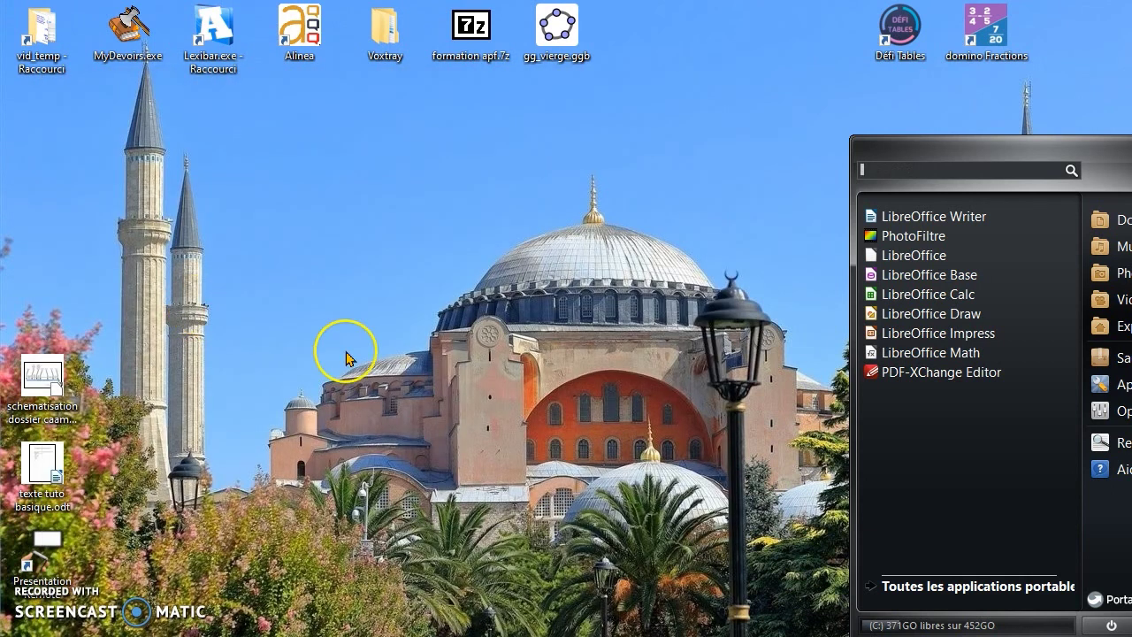
# Search Windows for "porta" again, show the file location of PortableApps.com Platform, and reduce the folder window to a smaller size
pyautogui.press('super')
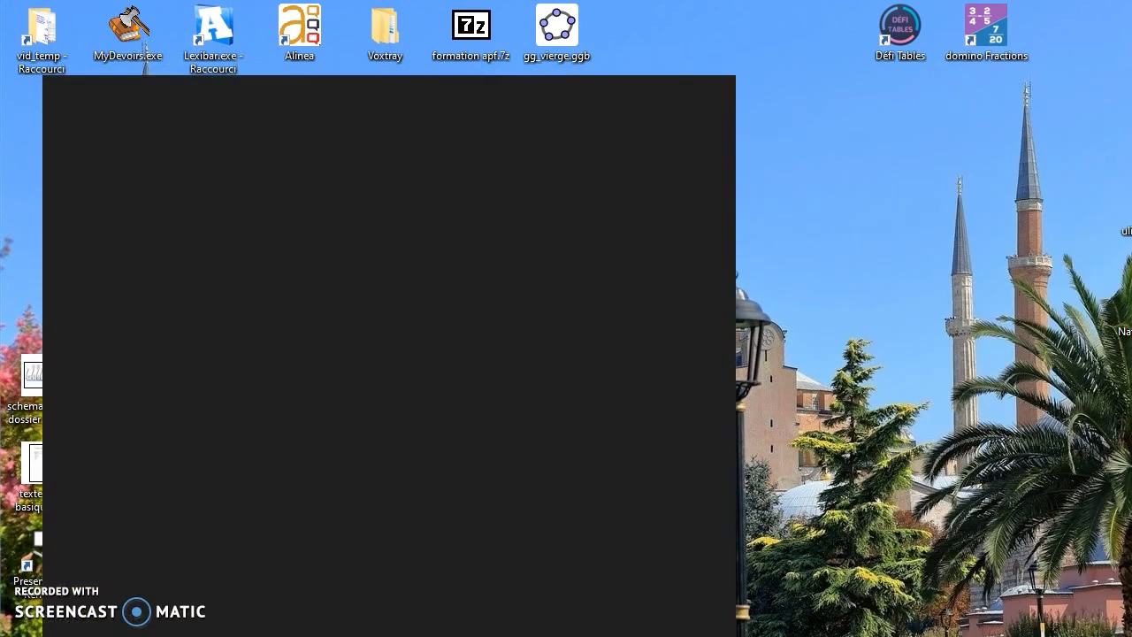
pyautogui.write('porta')
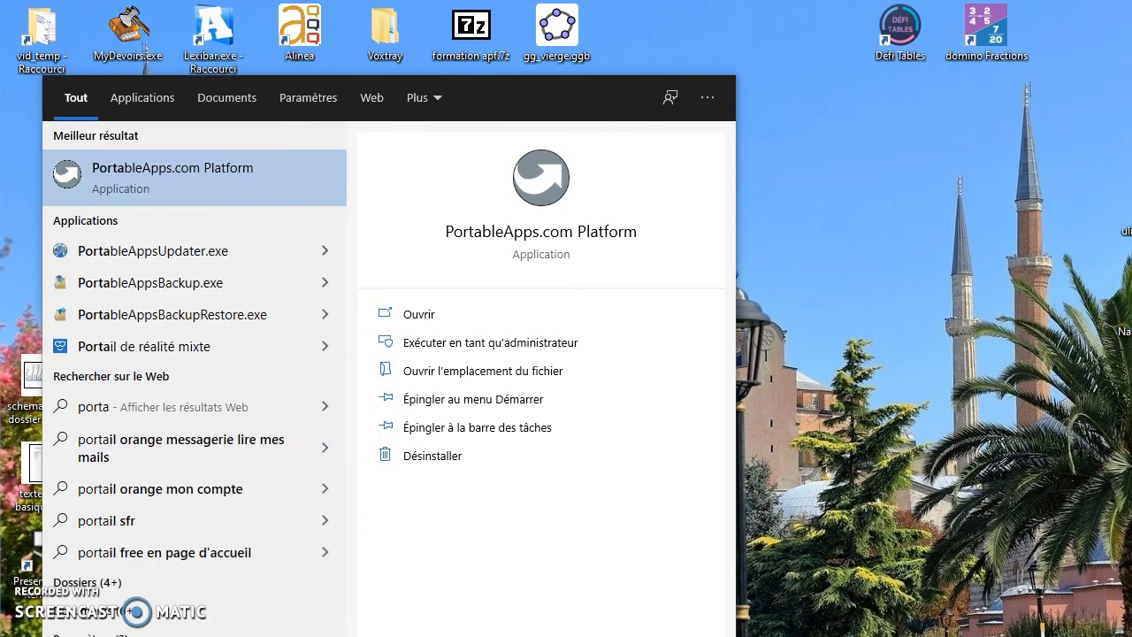
pyautogui.rightClick(110, 177)
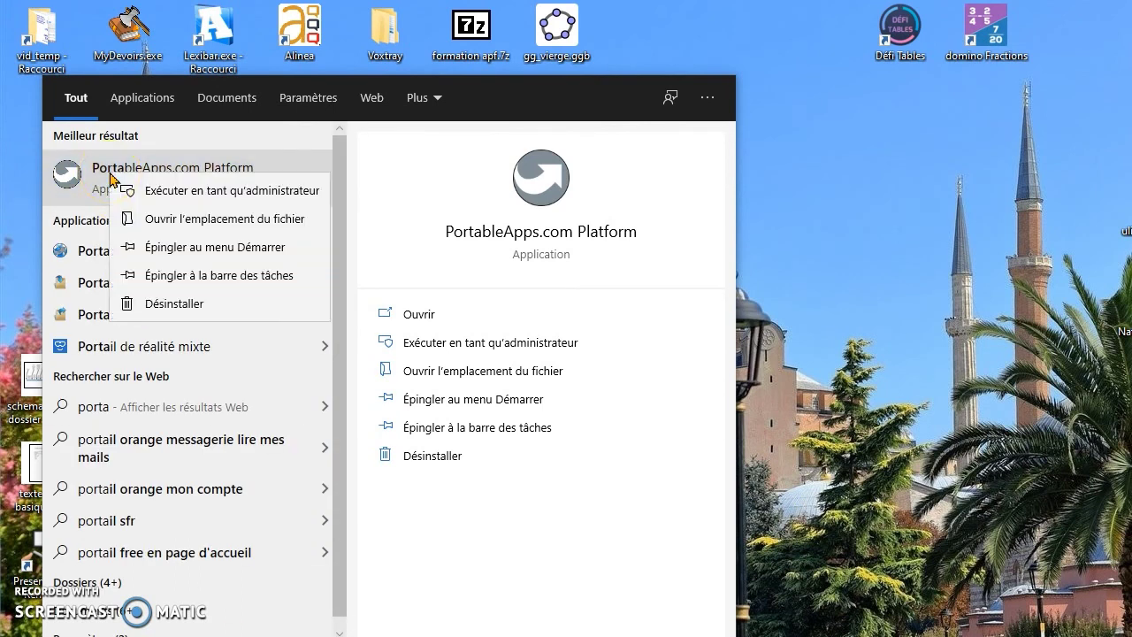
pyautogui.click(191, 227)
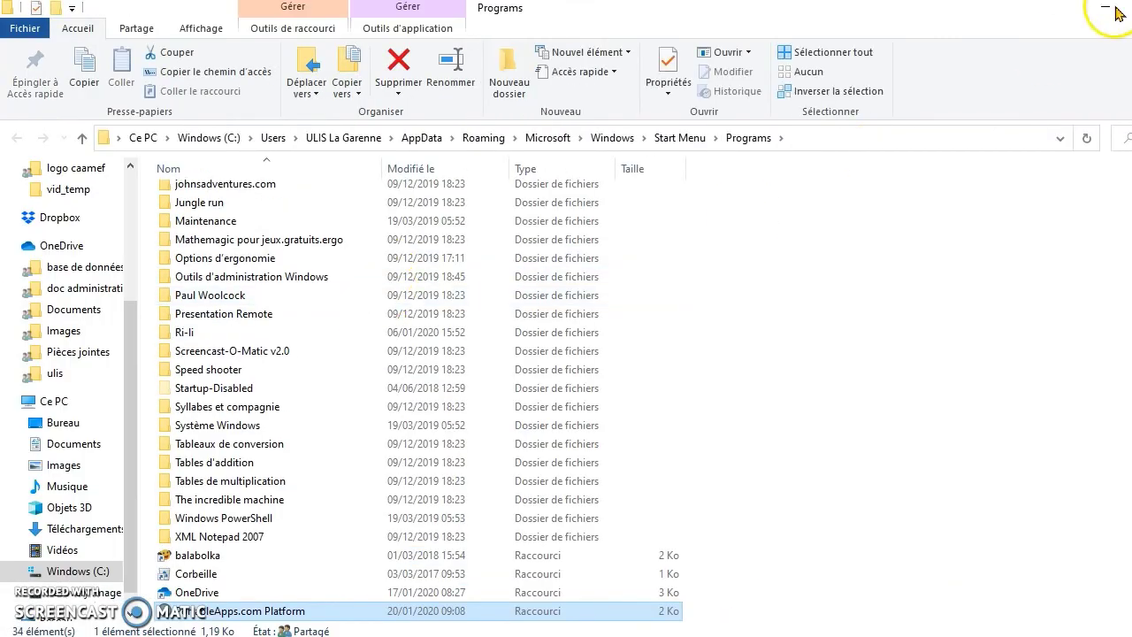
pyautogui.click(1119, 13)
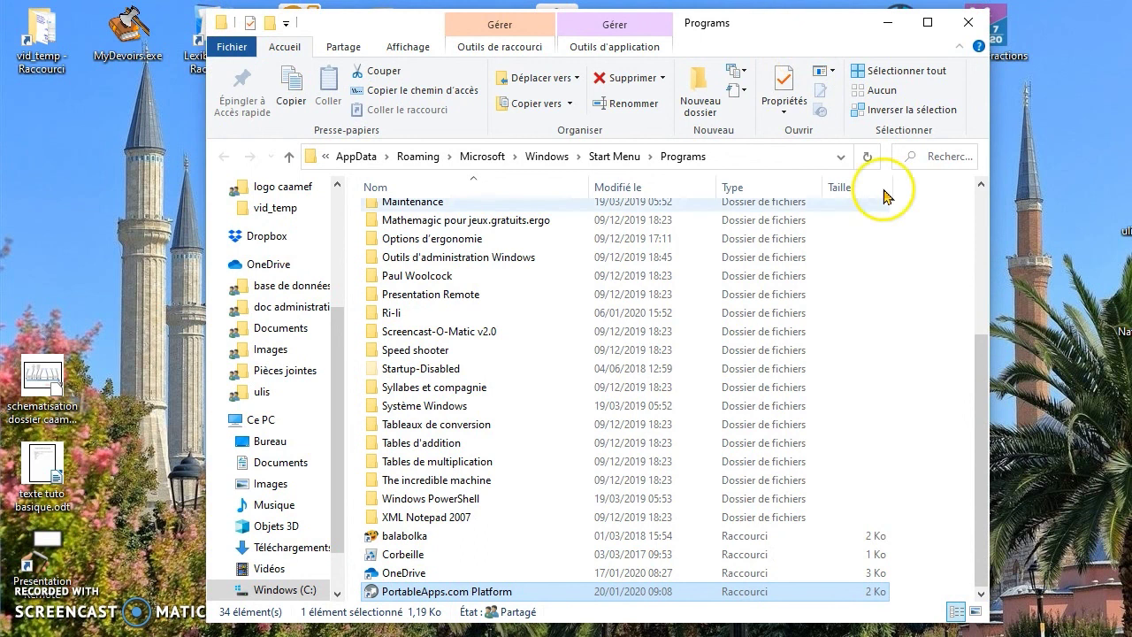
# Go from the PortableApps.com Platform shortcut to the folder containing its target program
pyautogui.doubleClick(430, 591)
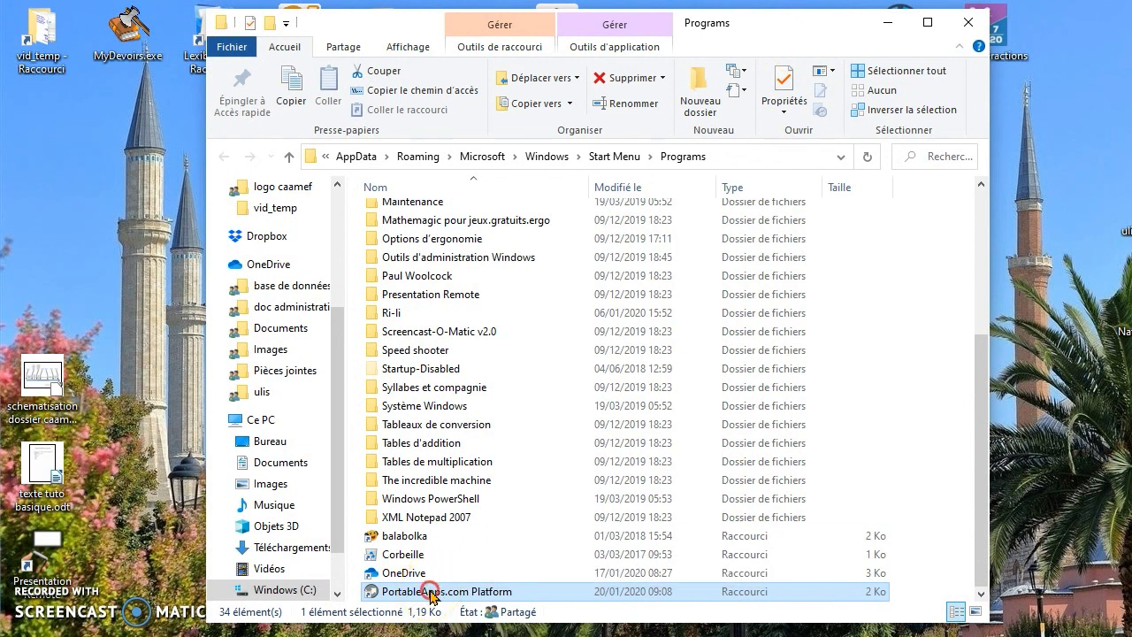
pyautogui.rightClick(431, 593)
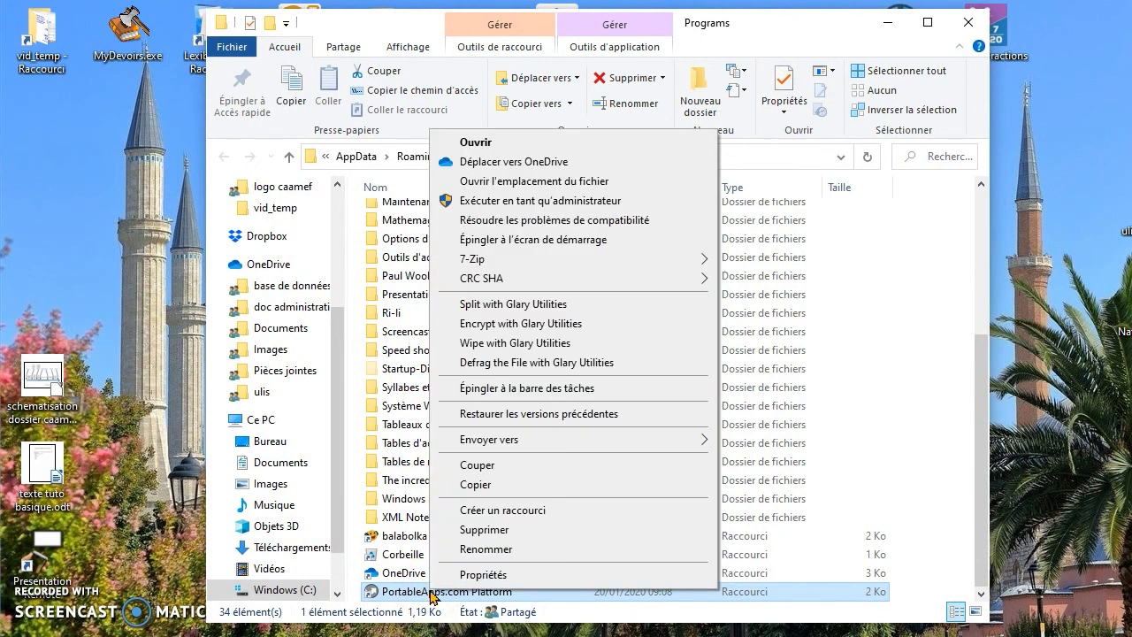
pyautogui.click(494, 576)
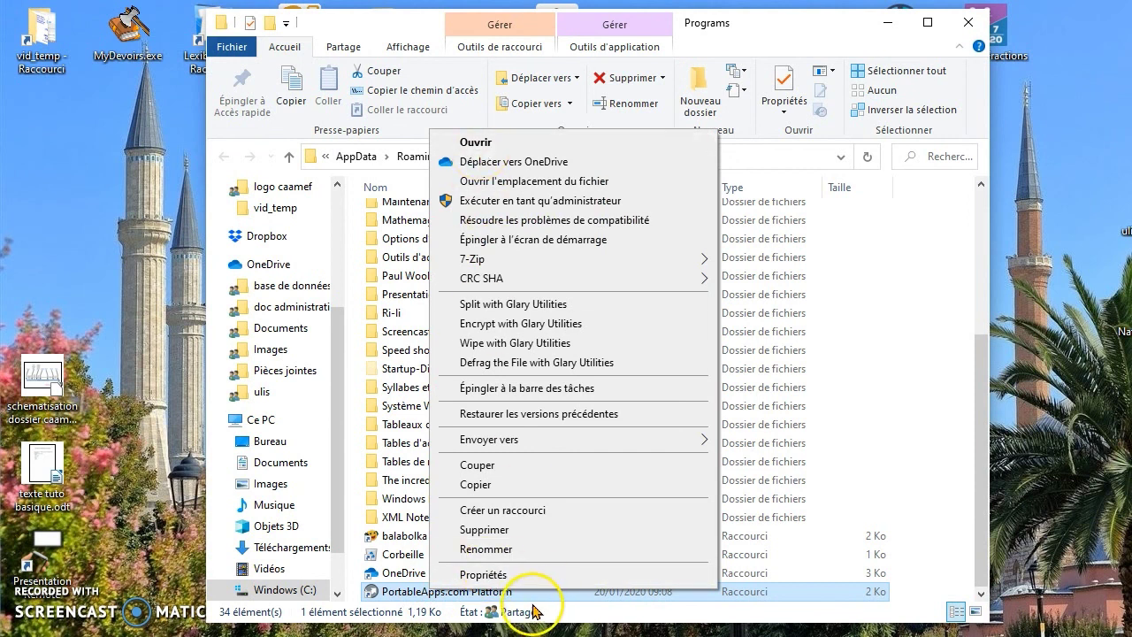
pyautogui.click(524, 182)
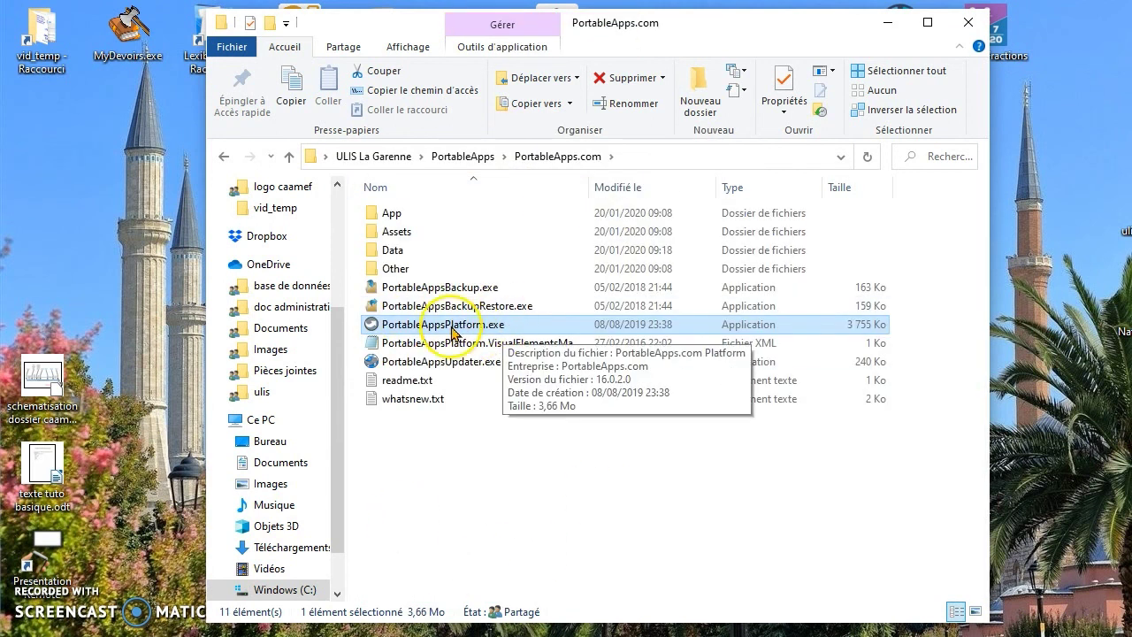
# Examine the App and Other subfolders of the PortableApps.com folder, and close the File Explorer window
pyautogui.doubleClick(392, 217)
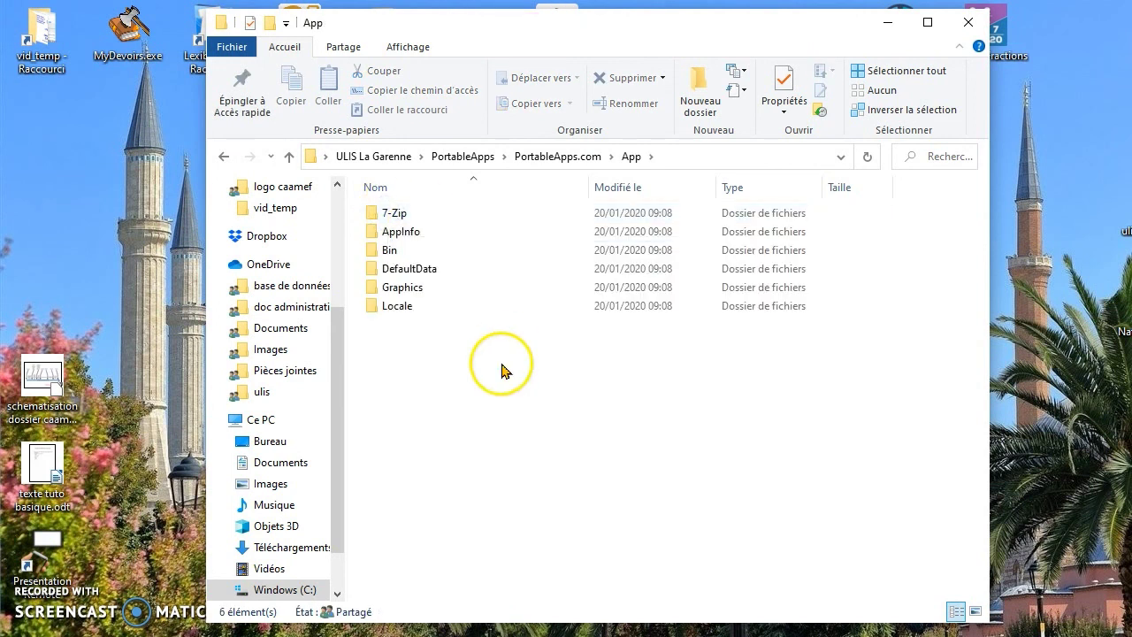
pyautogui.click(224, 160)
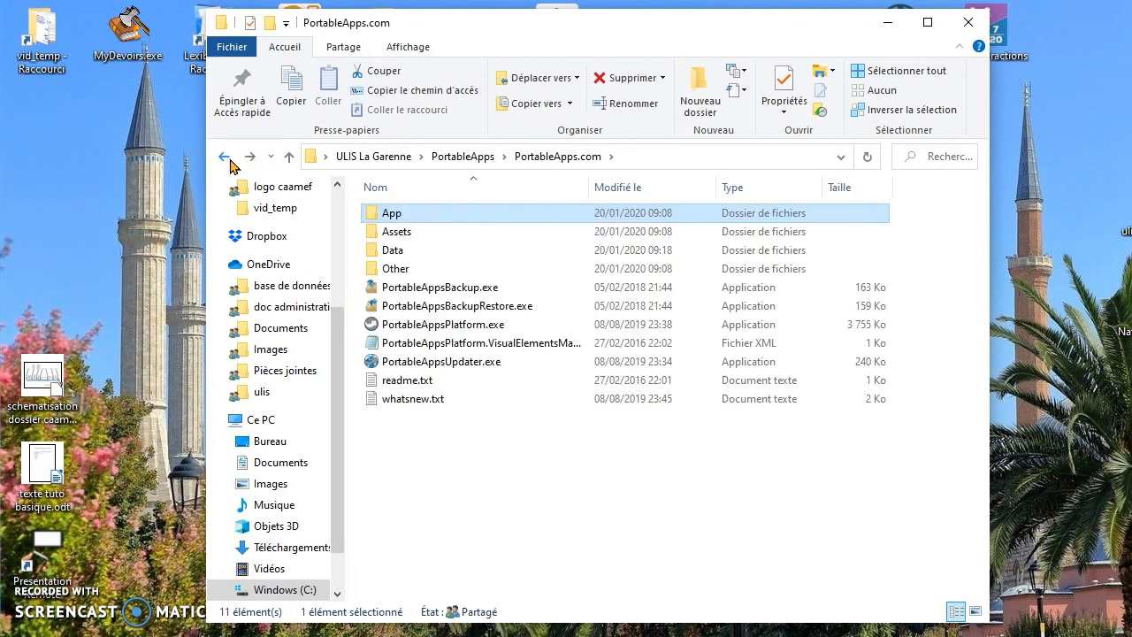
pyautogui.doubleClick(399, 270)
pyautogui.click(226, 157)
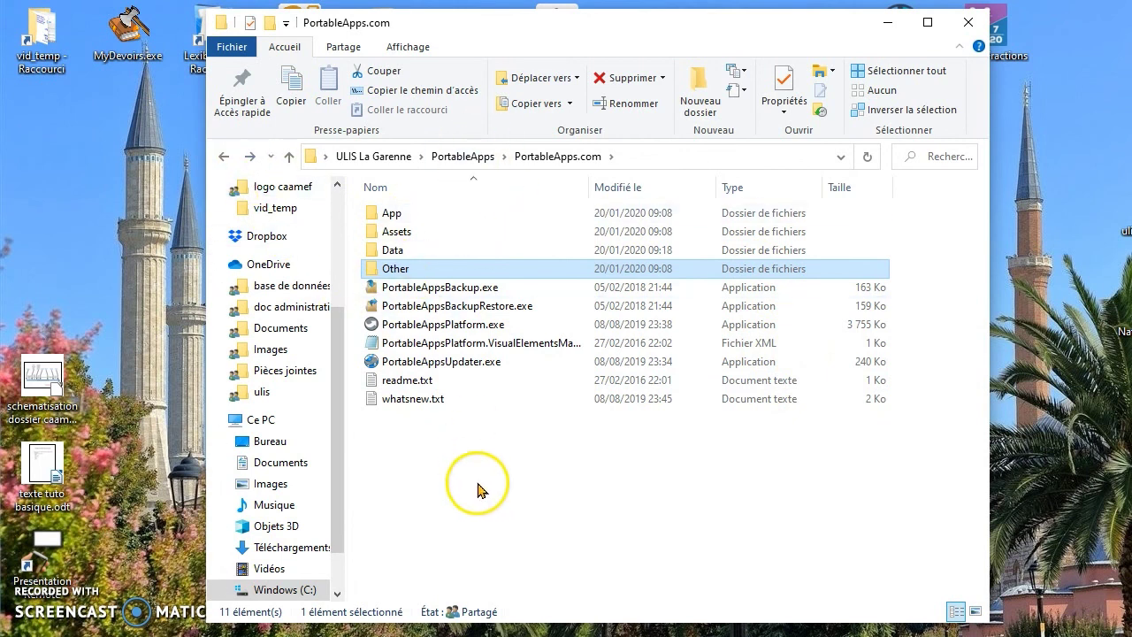
pyautogui.rightClick(474, 327)
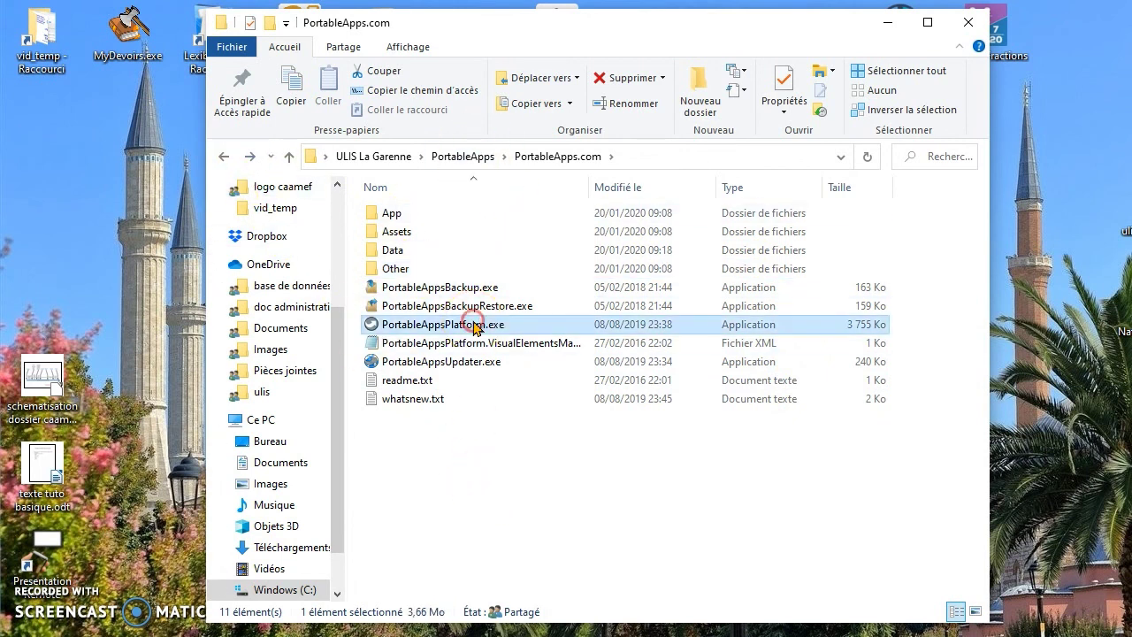
pyautogui.click(440, 502)
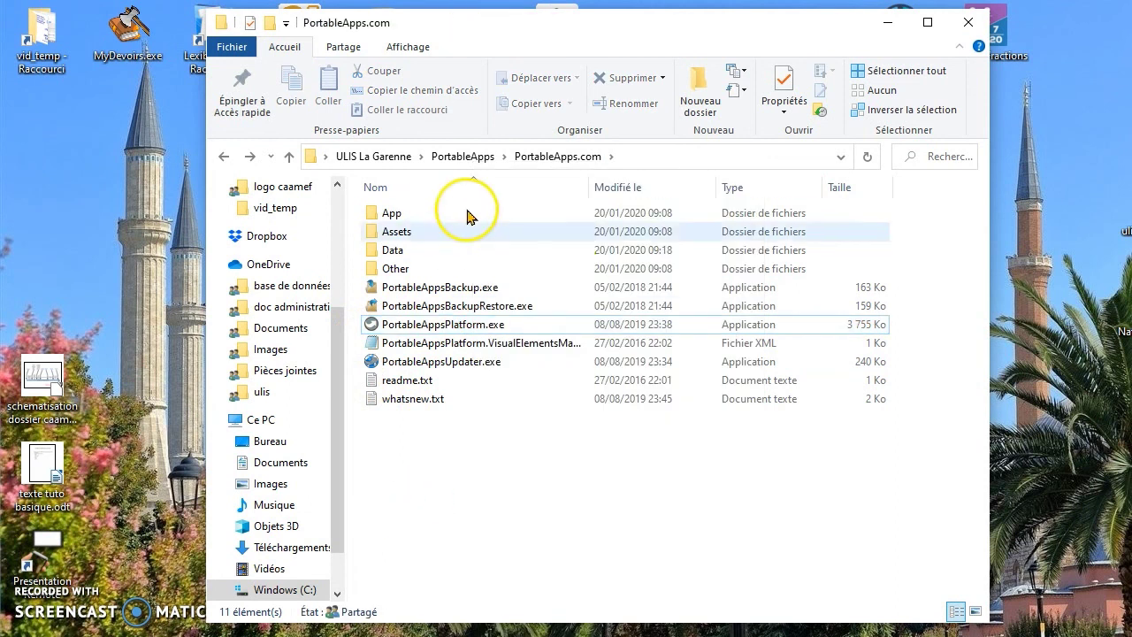
pyautogui.click(969, 22)
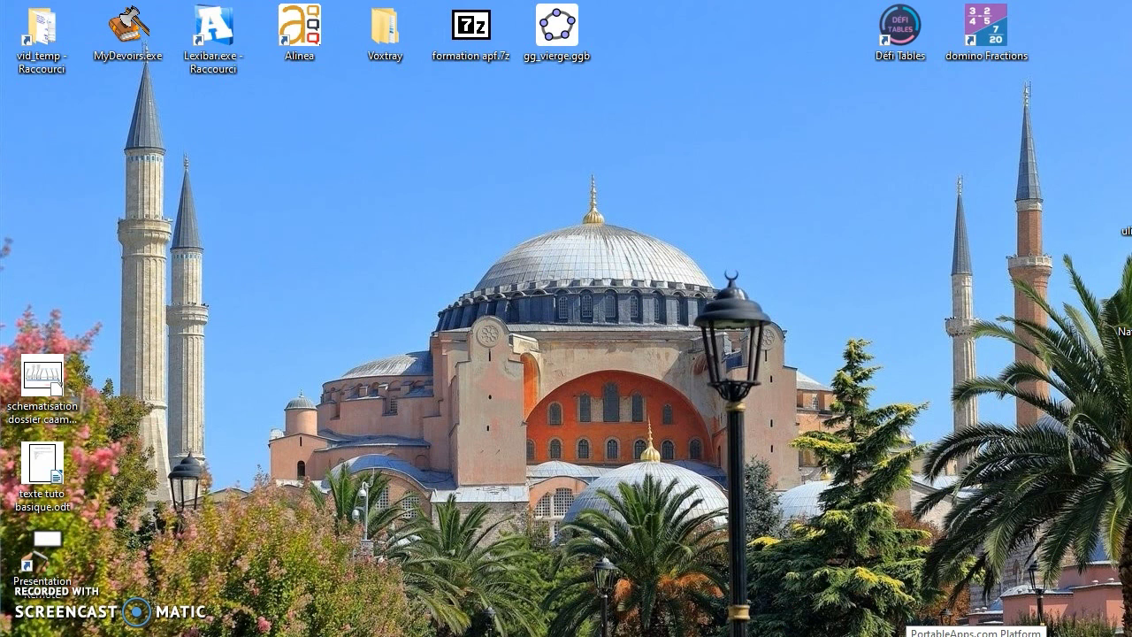
# Bring up the PortableApps.com menu again from its running background icon to show the installed portable applications
pyautogui.click(919, 636)
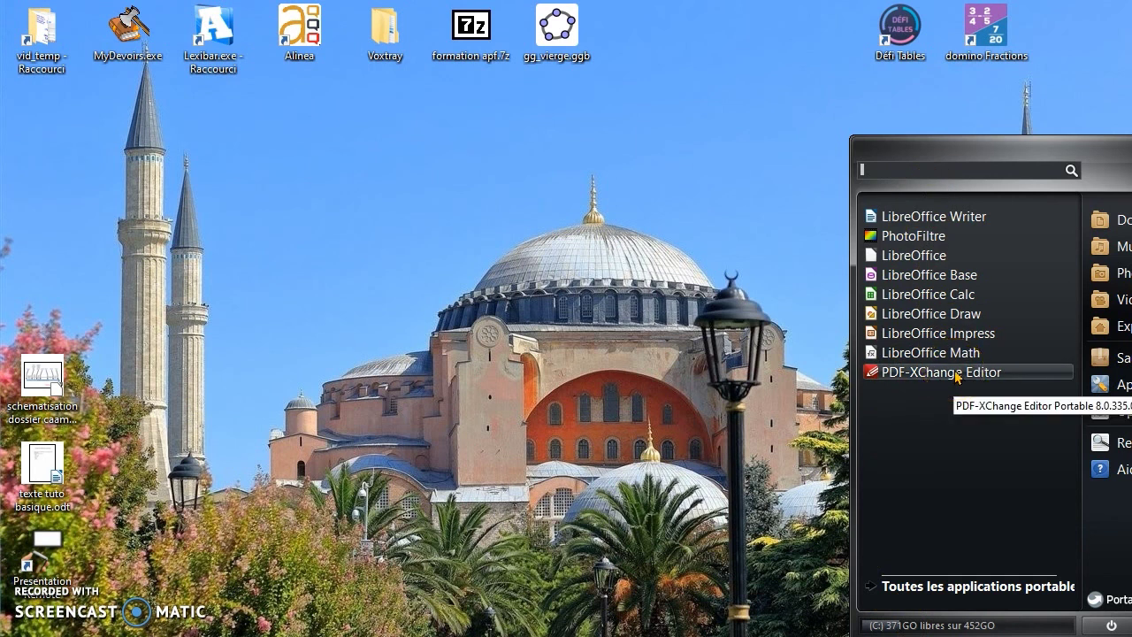
pyautogui.click(565, 310)
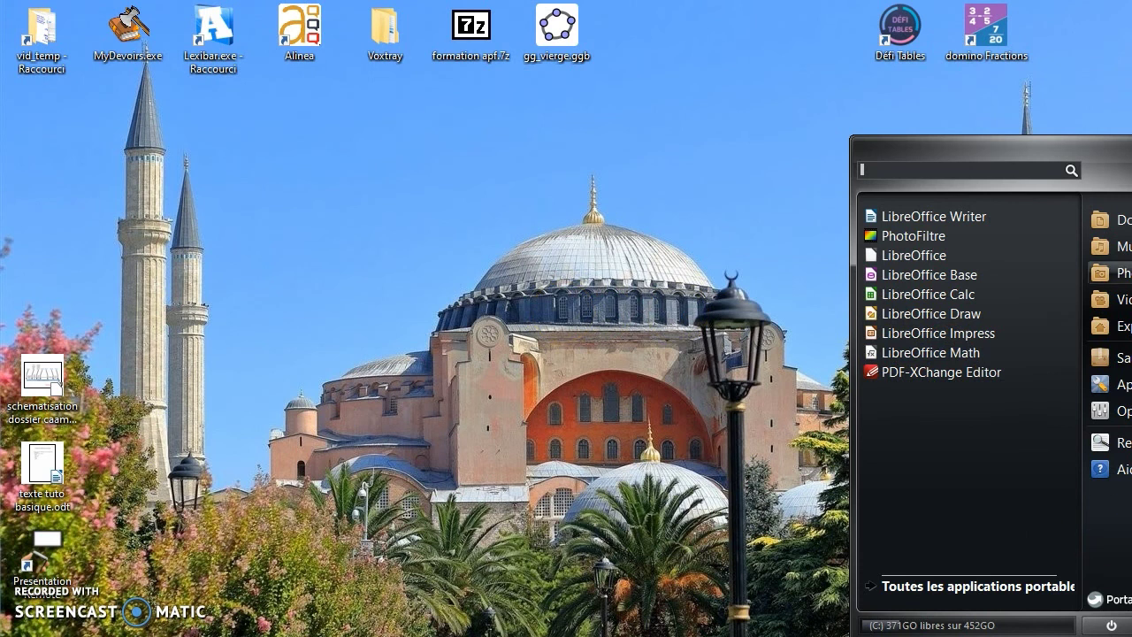
pyautogui.click(520, 239)
pyautogui.click(507, 216)
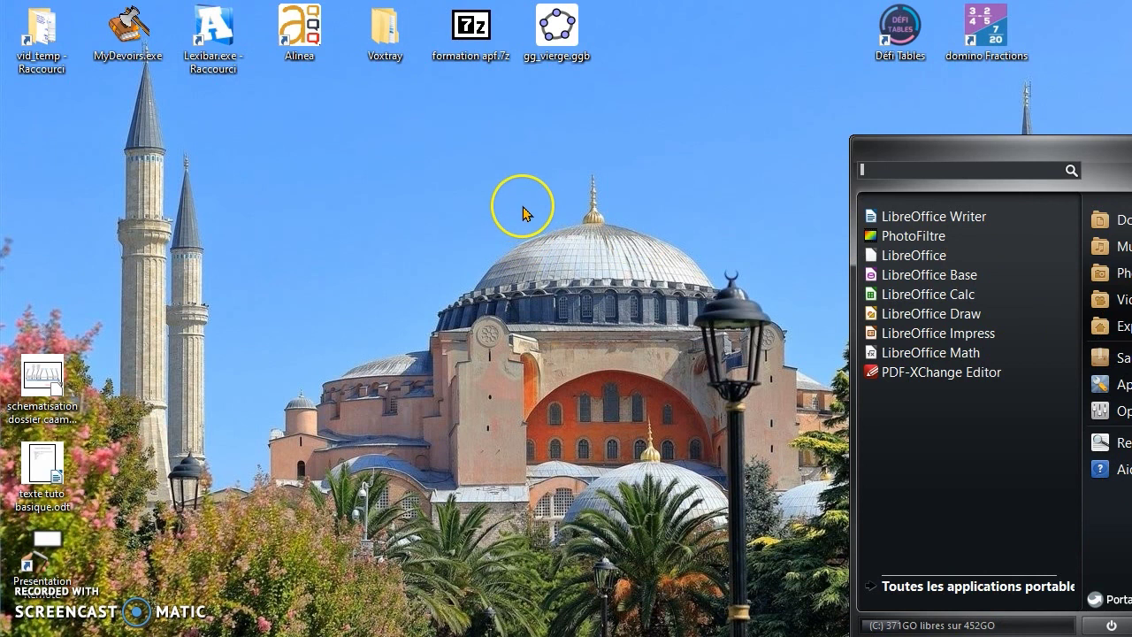